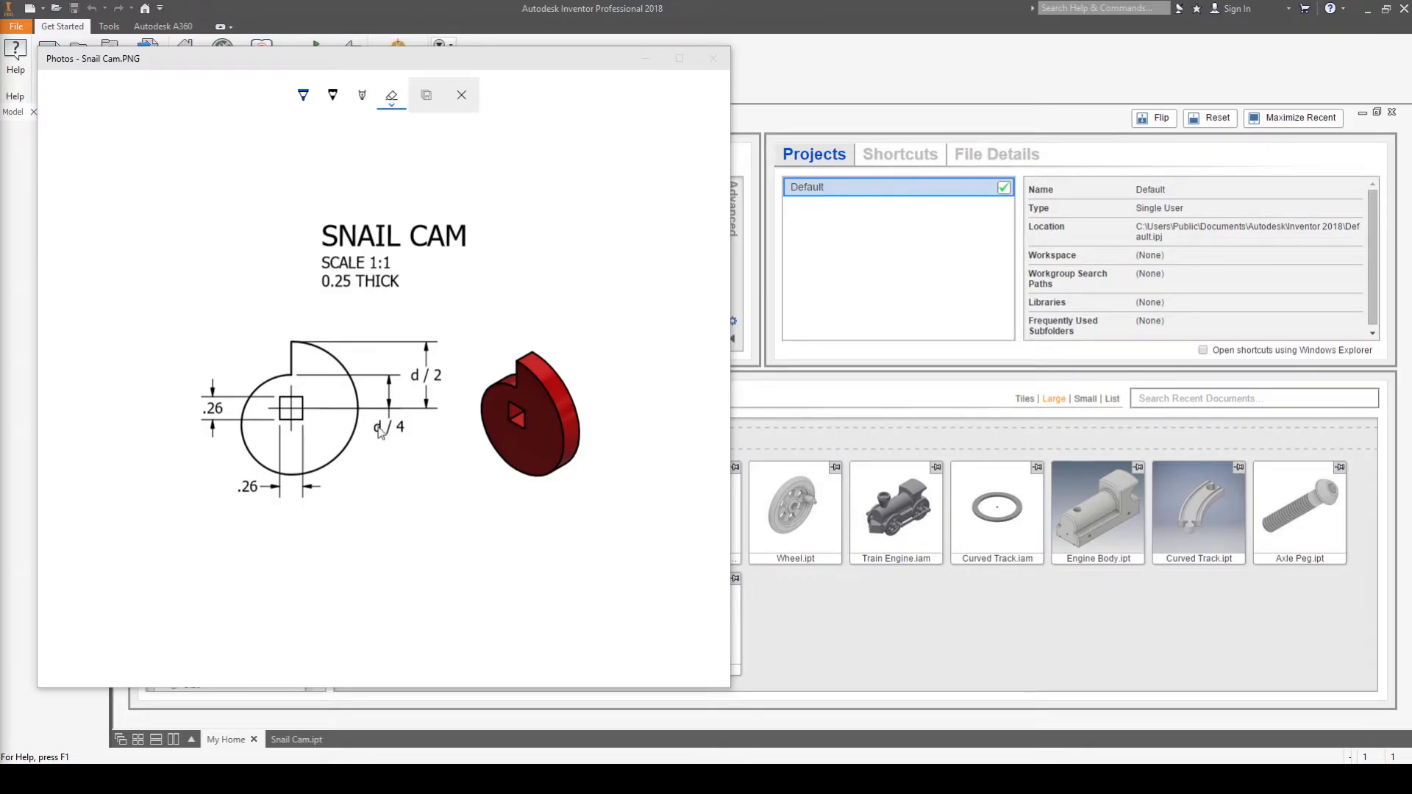
Create a new part and open its parameters table
click(787, 403)
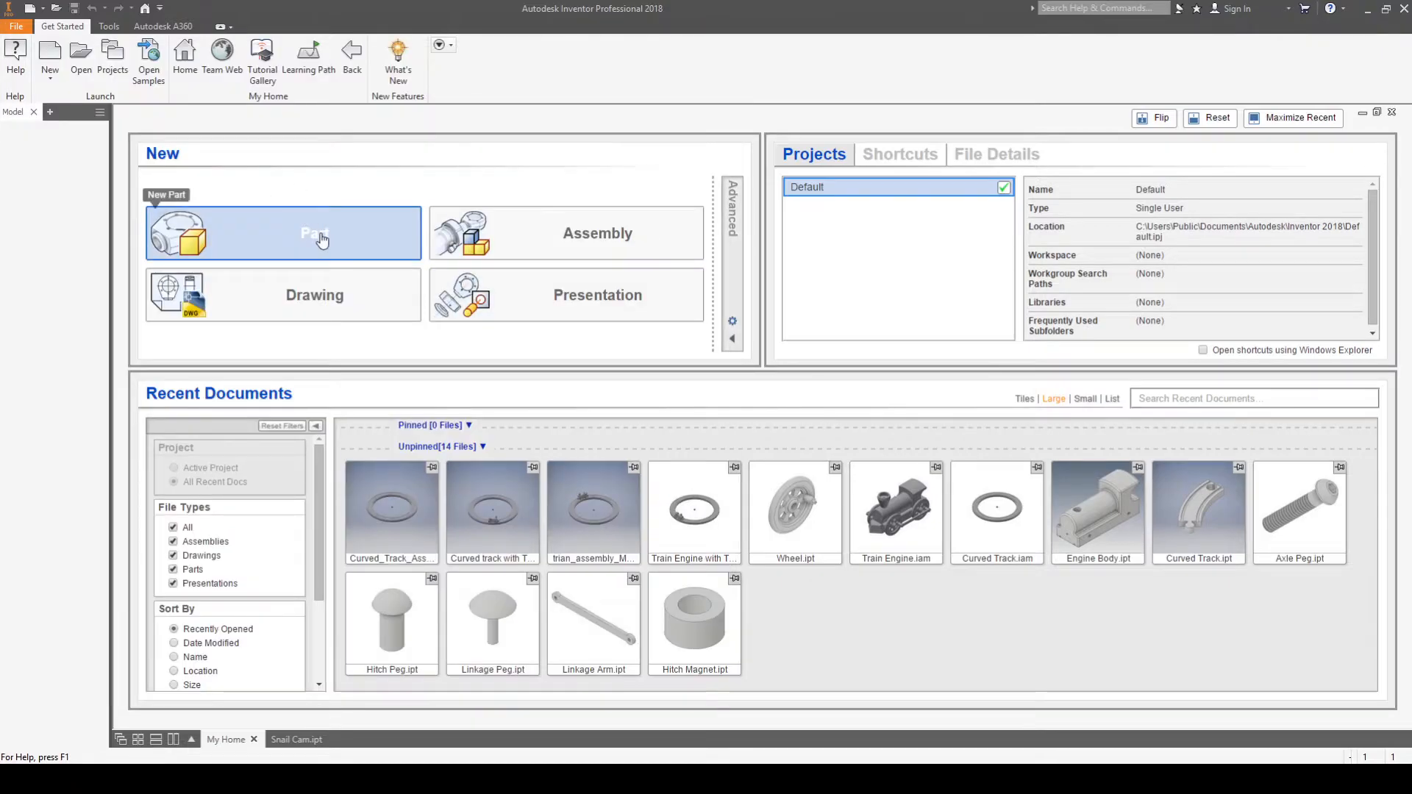
click(321, 239)
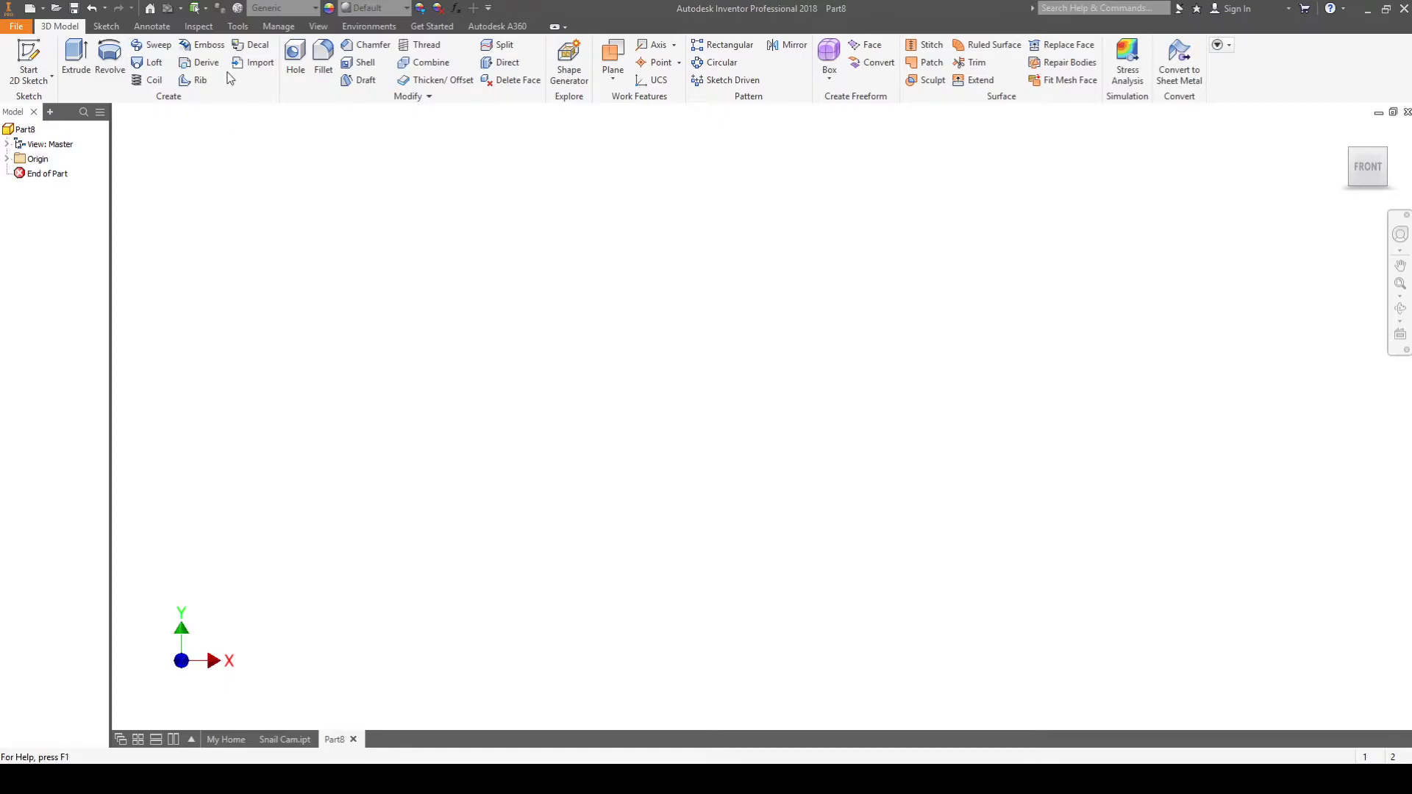
click(281, 30)
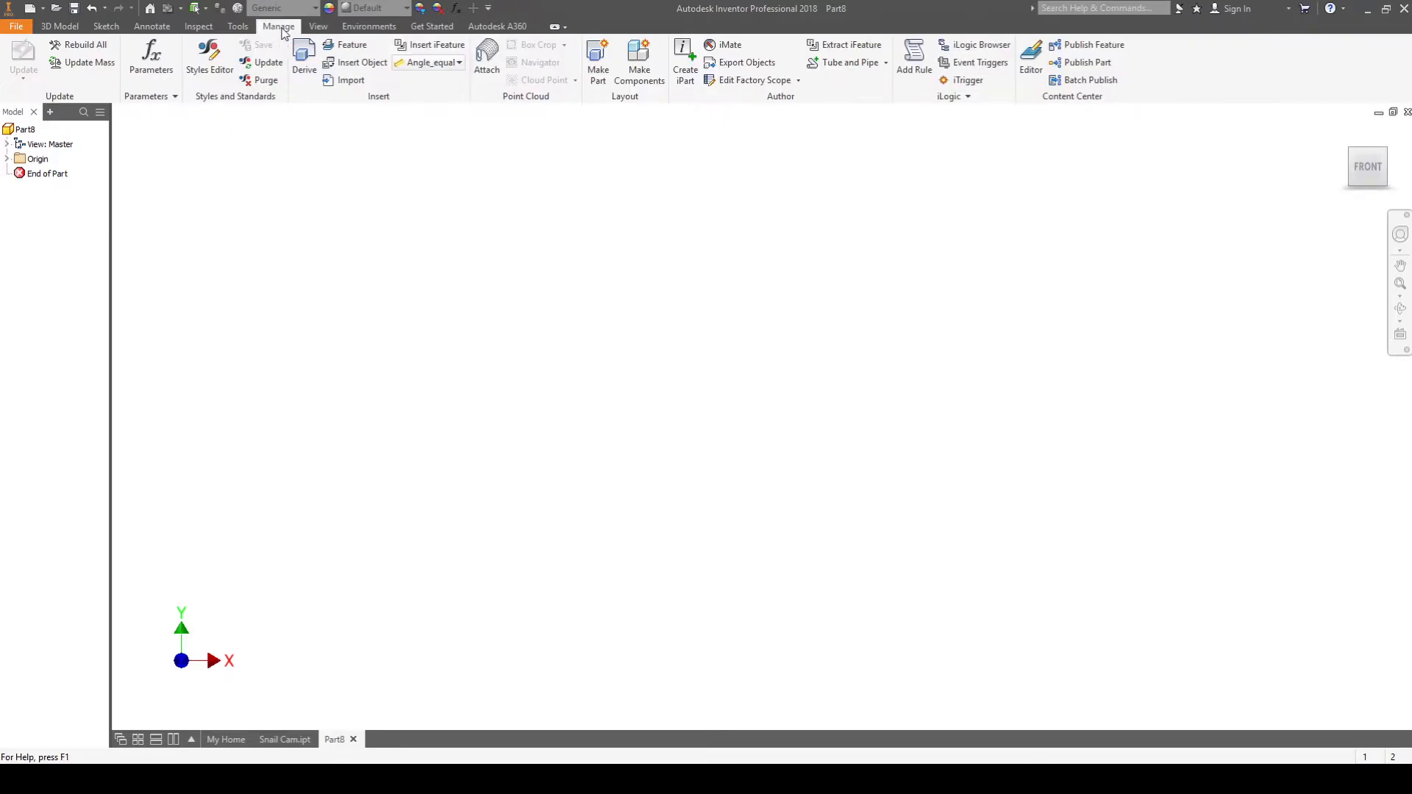
click(160, 88)
drag(345, 184, 634, 193)
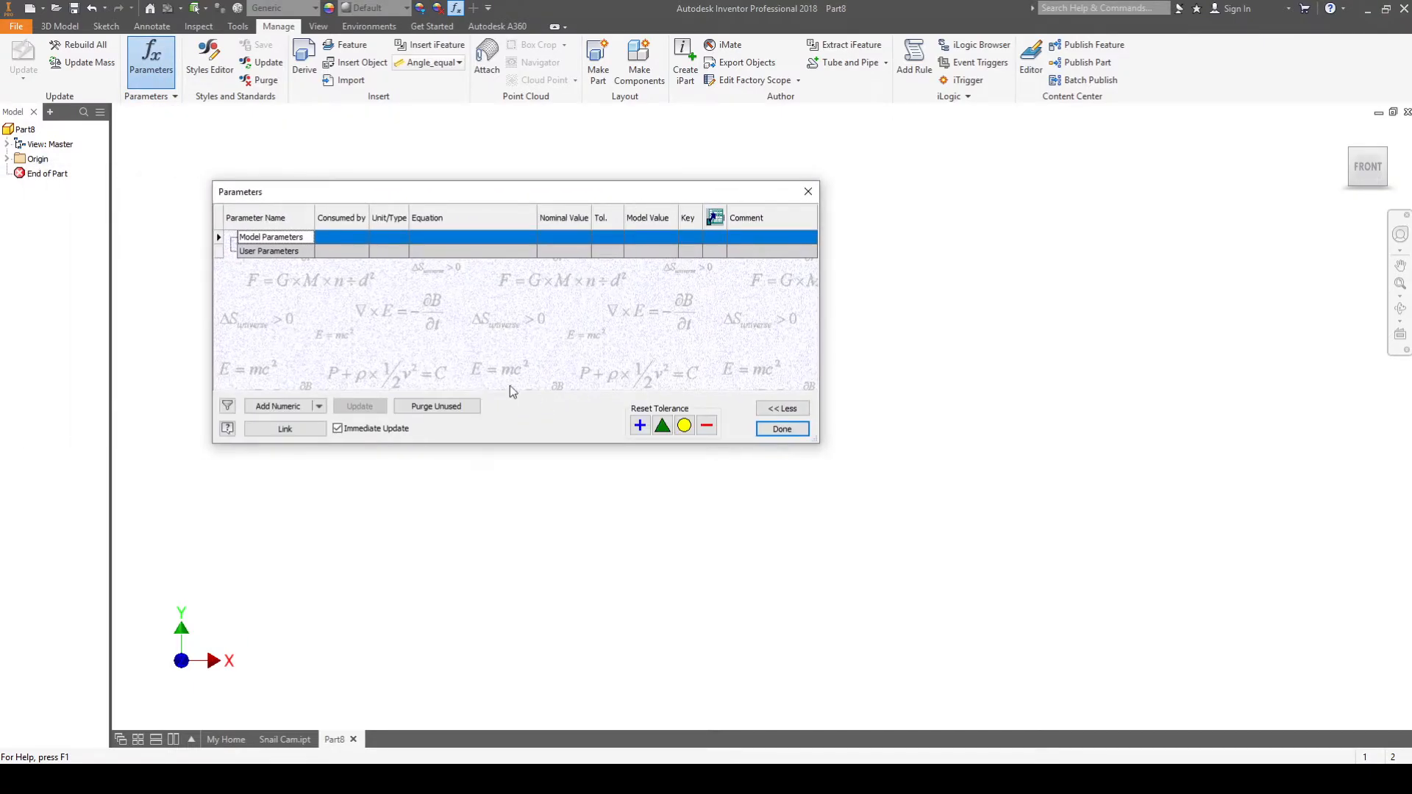
Add a numeric user parameter named d with the equation 1.5 in
click(283, 408)
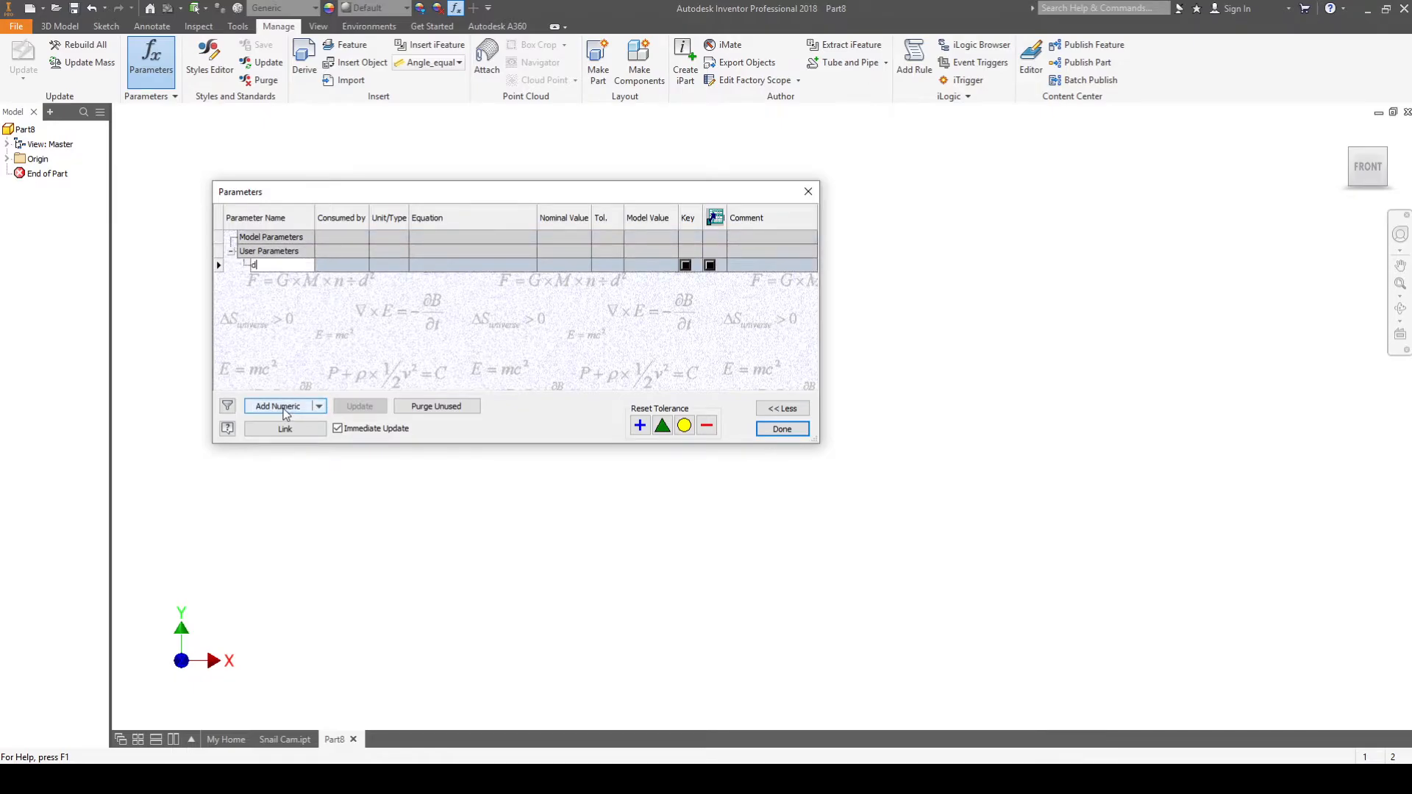
text(d)
key(Return)
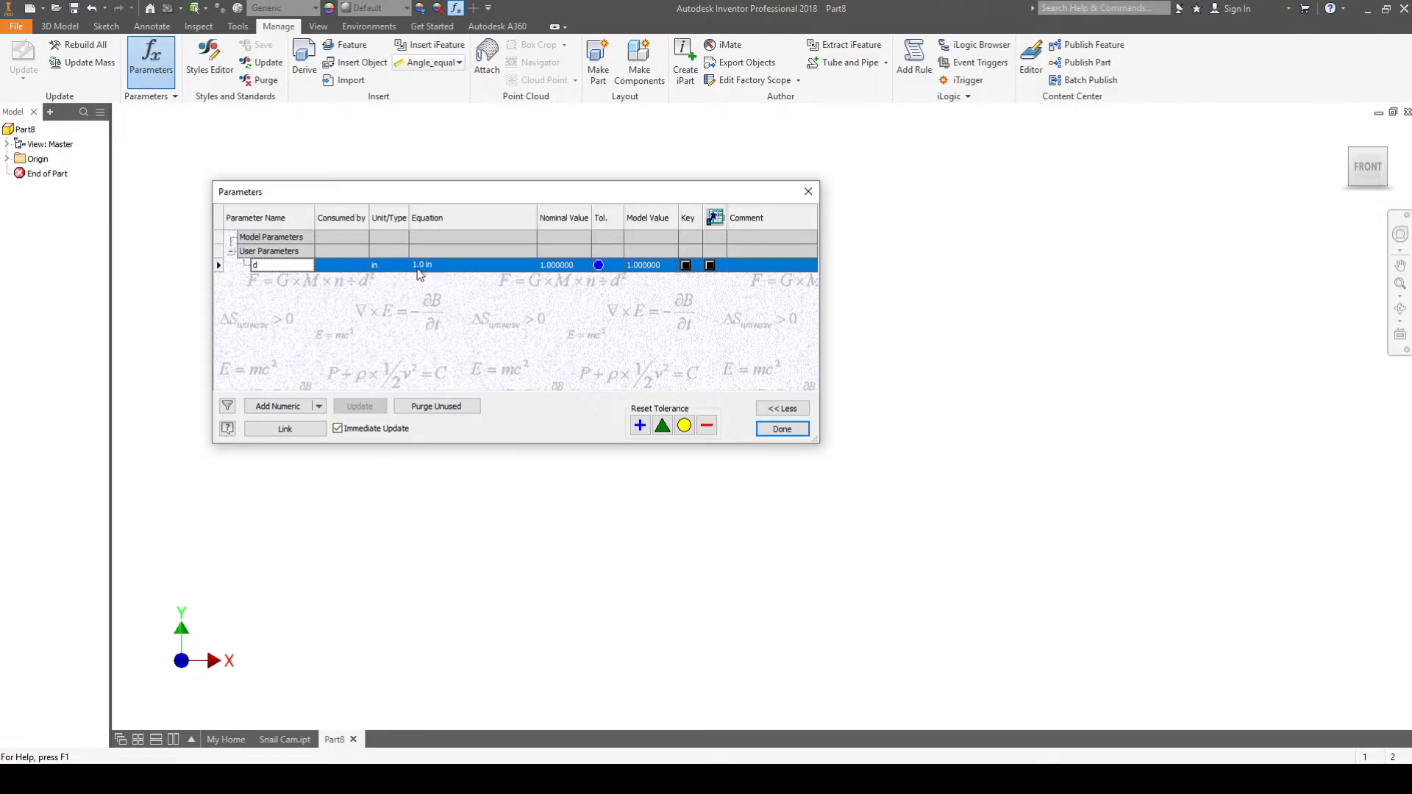
click(445, 269)
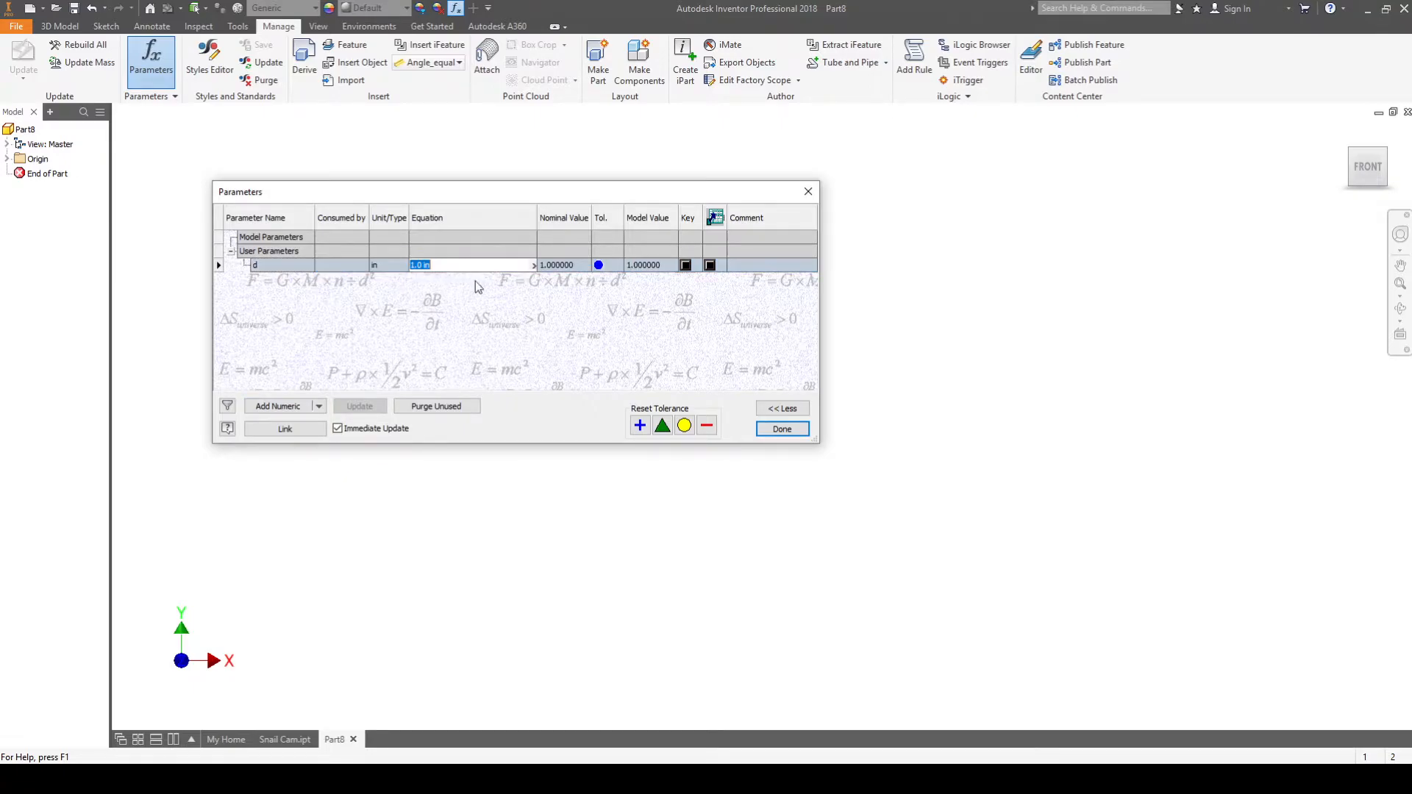
text(1.)
key(Return)
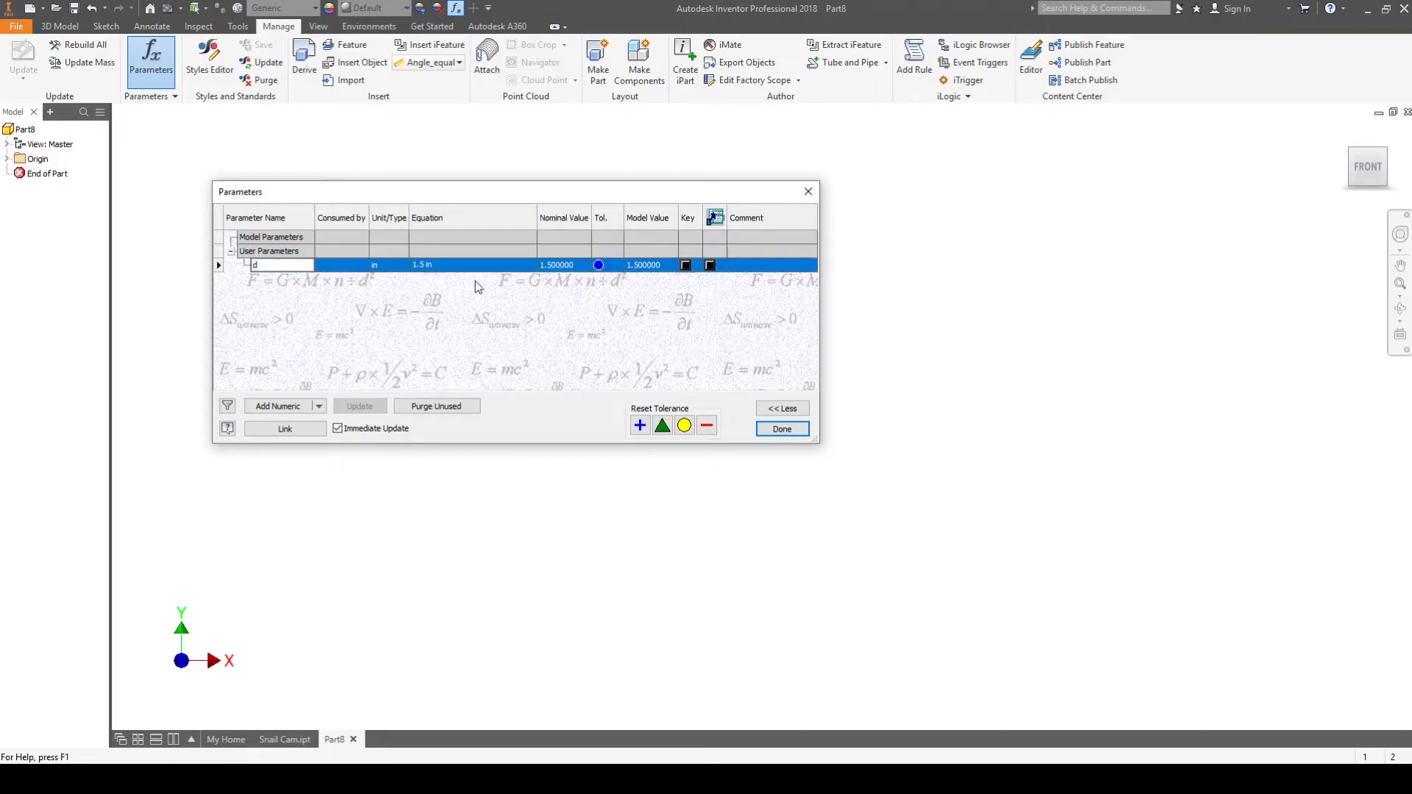
click(782, 429)
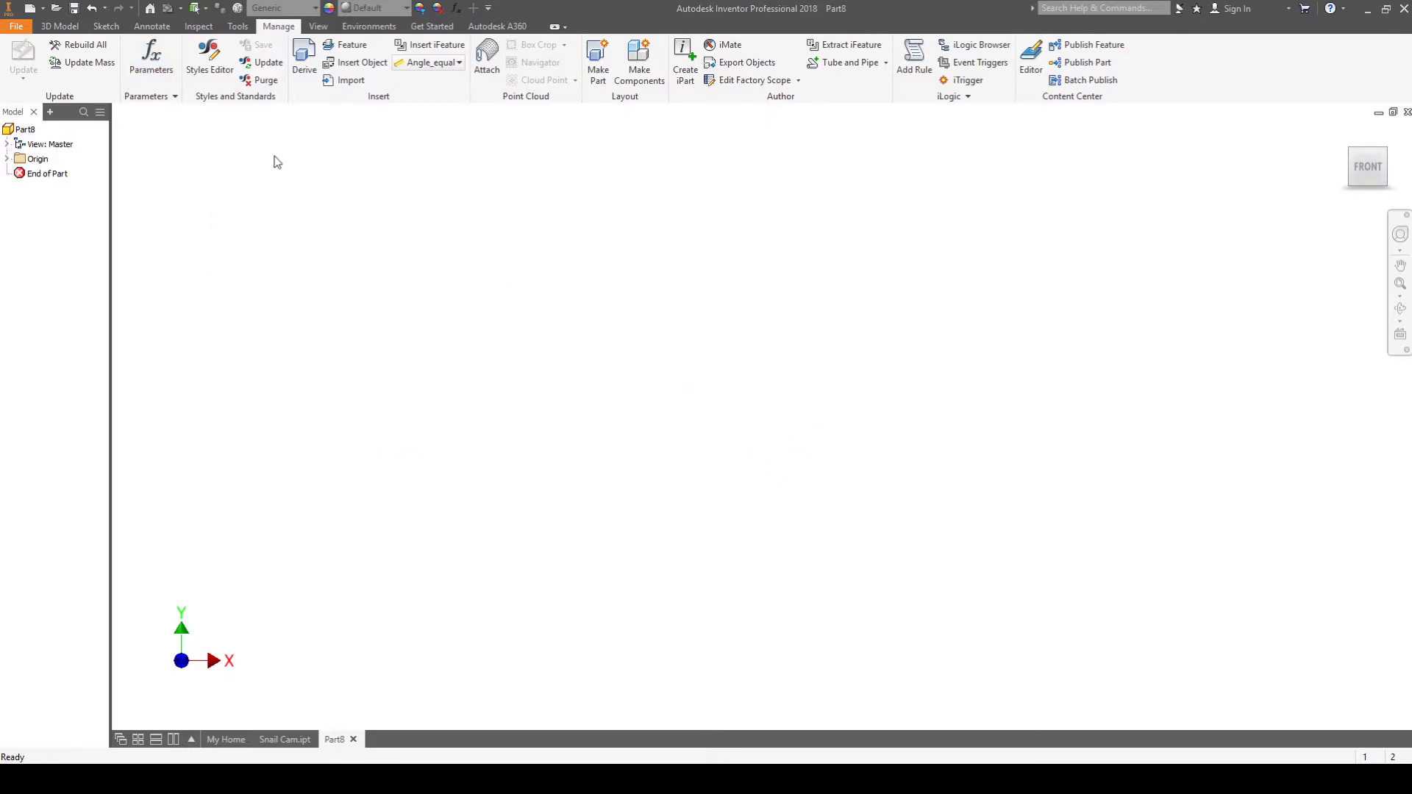
Start a 2D sketch on the XY plane and view it from the front
click(62, 28)
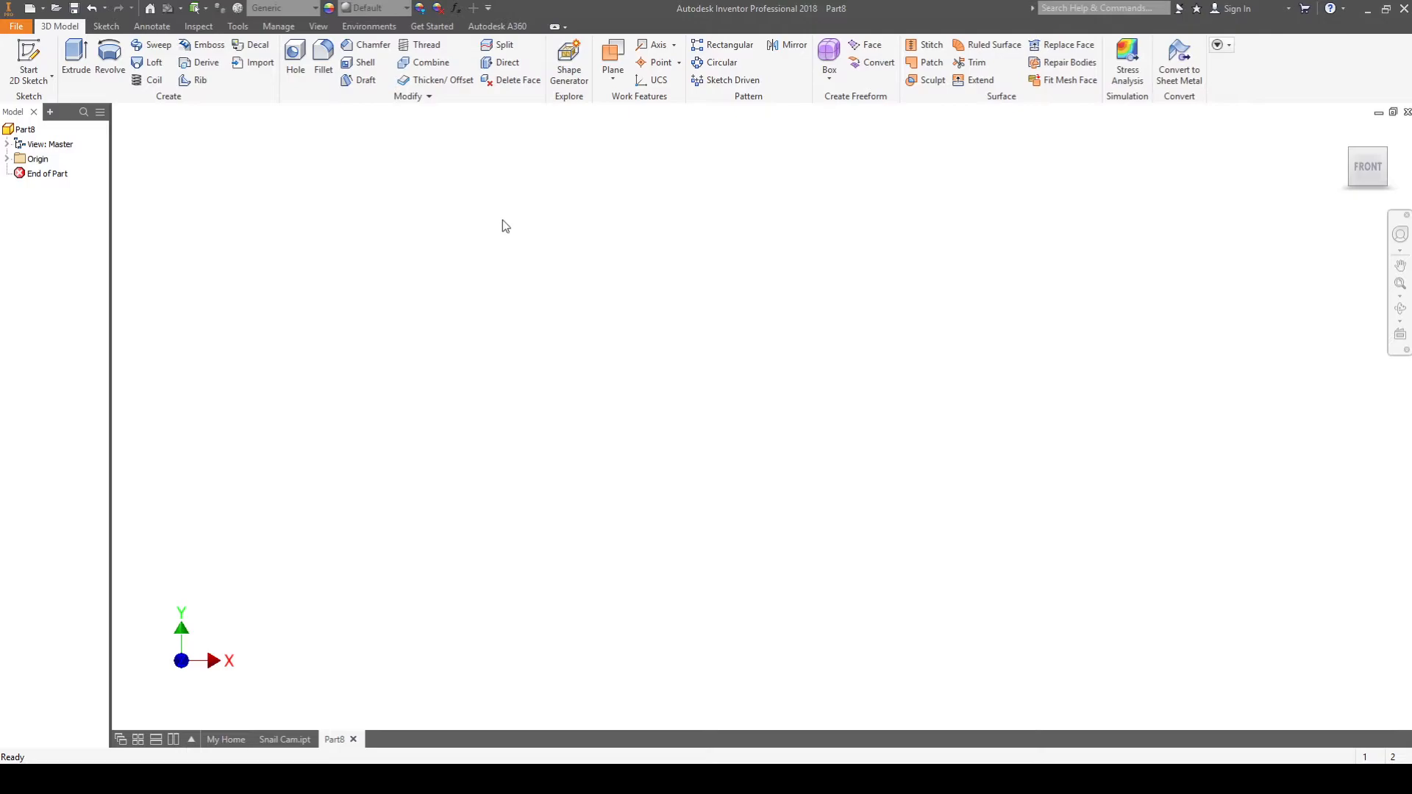
click(29, 50)
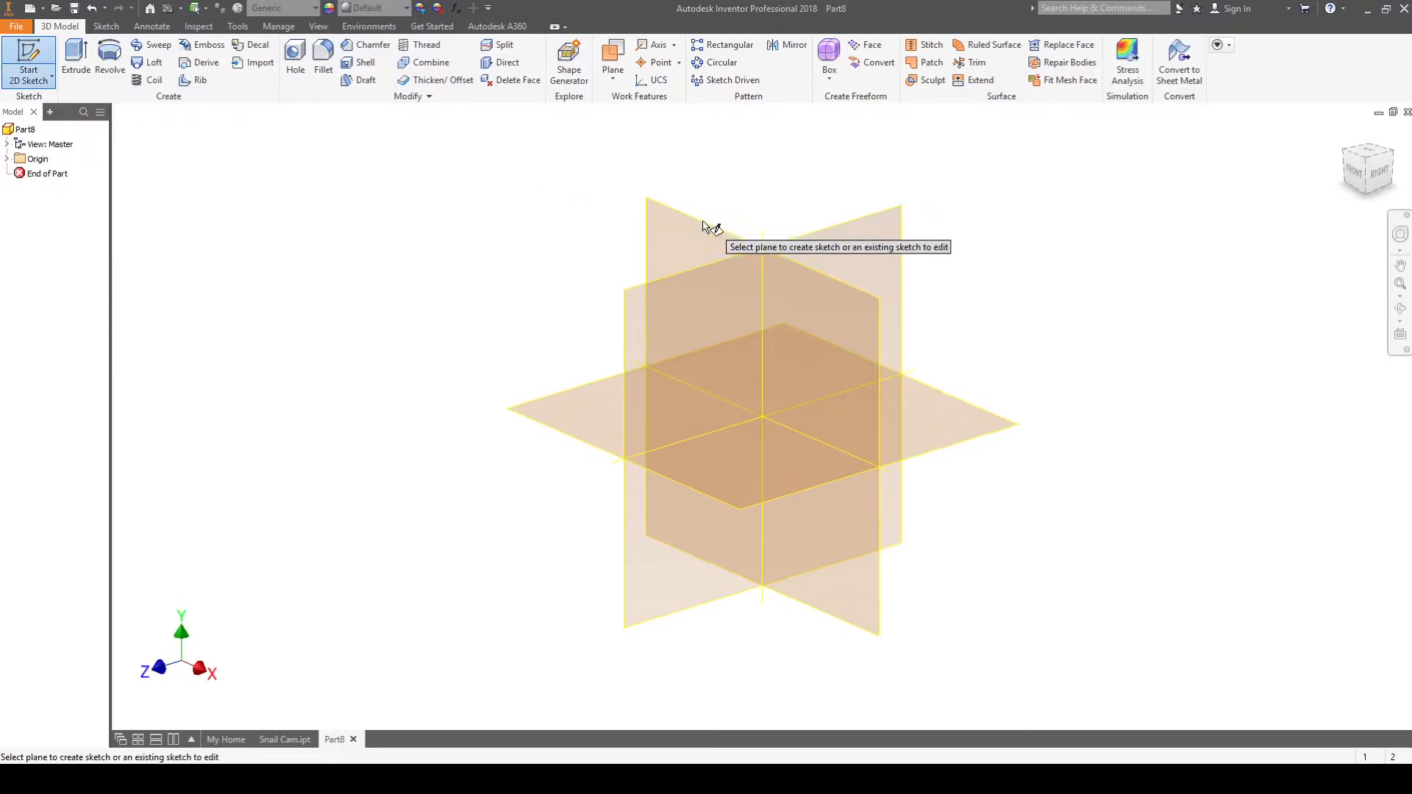
click(698, 226)
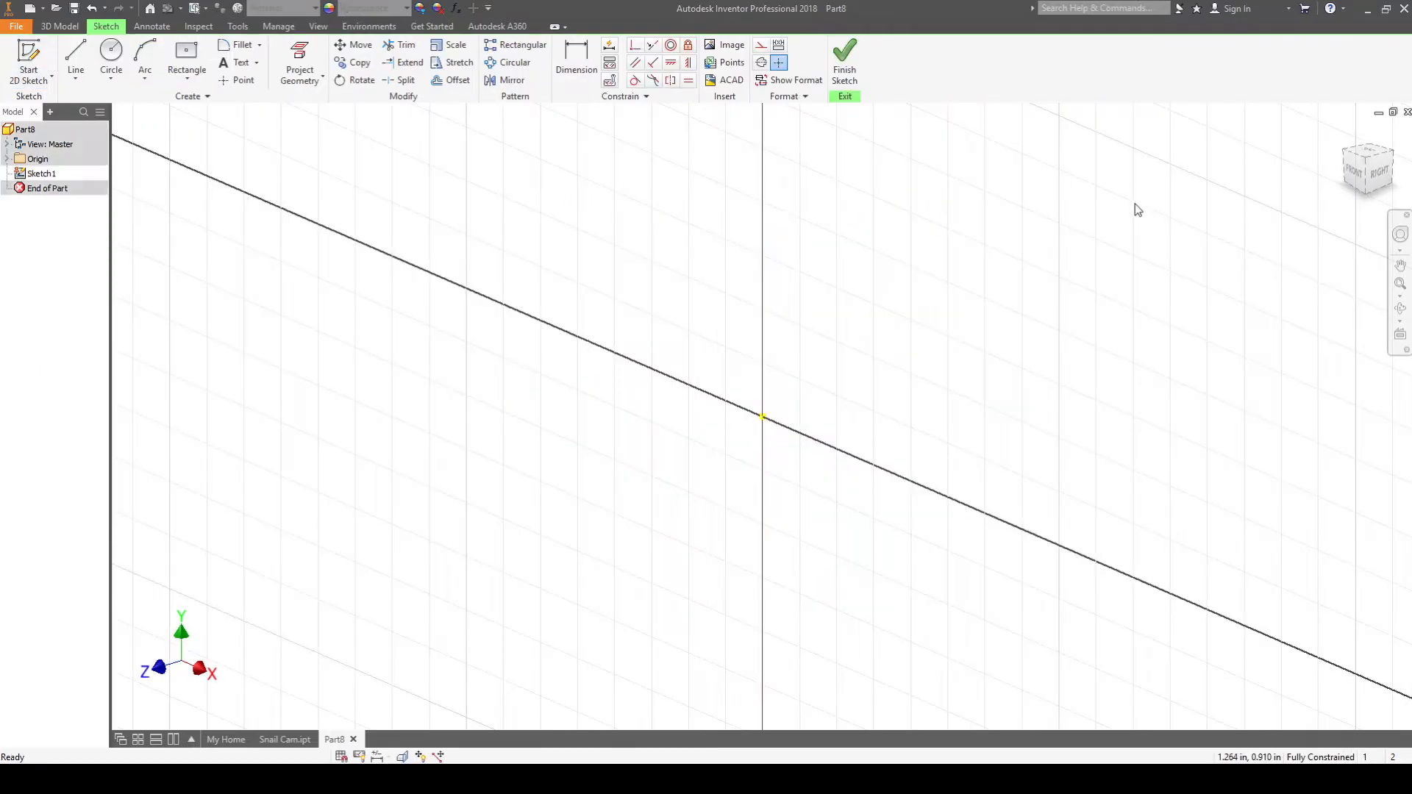
click(1357, 175)
middle_drag(855, 284, 763, 432)
Switch to the Snail Cam drawing in Photos and mark the cam's full height with two blue lines and a handwritten d
key(alt+Tab)
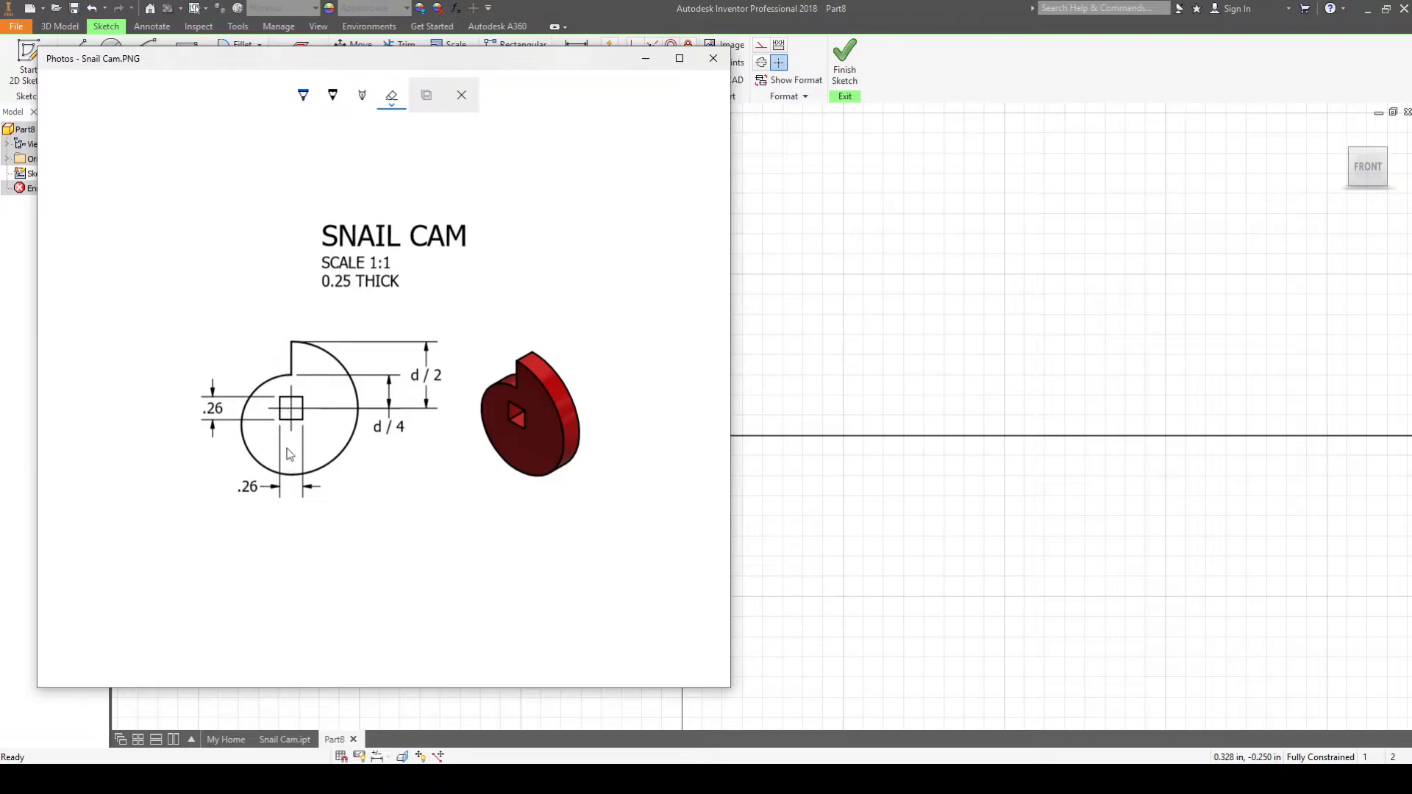
click(303, 94)
drag(292, 343, 443, 342)
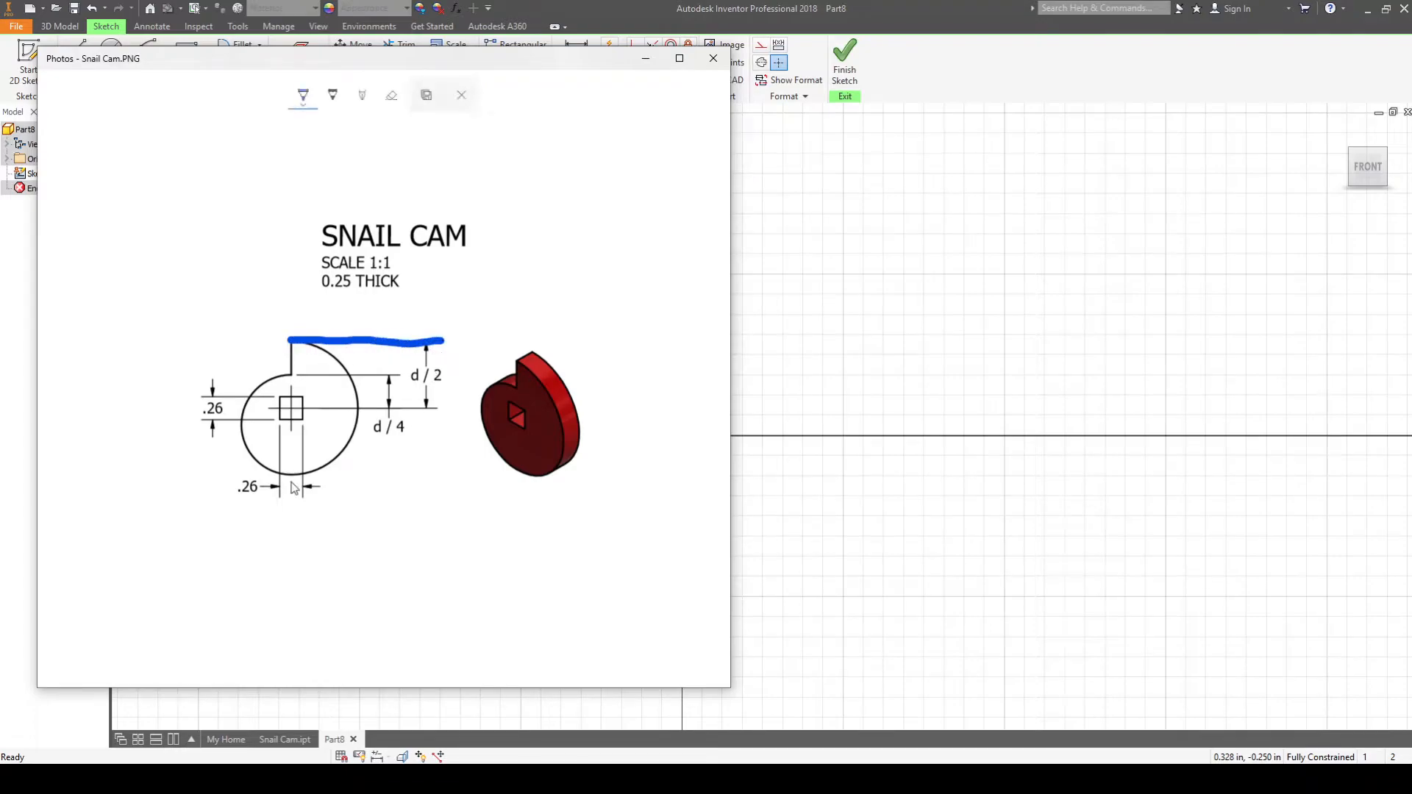
drag(286, 475, 446, 475)
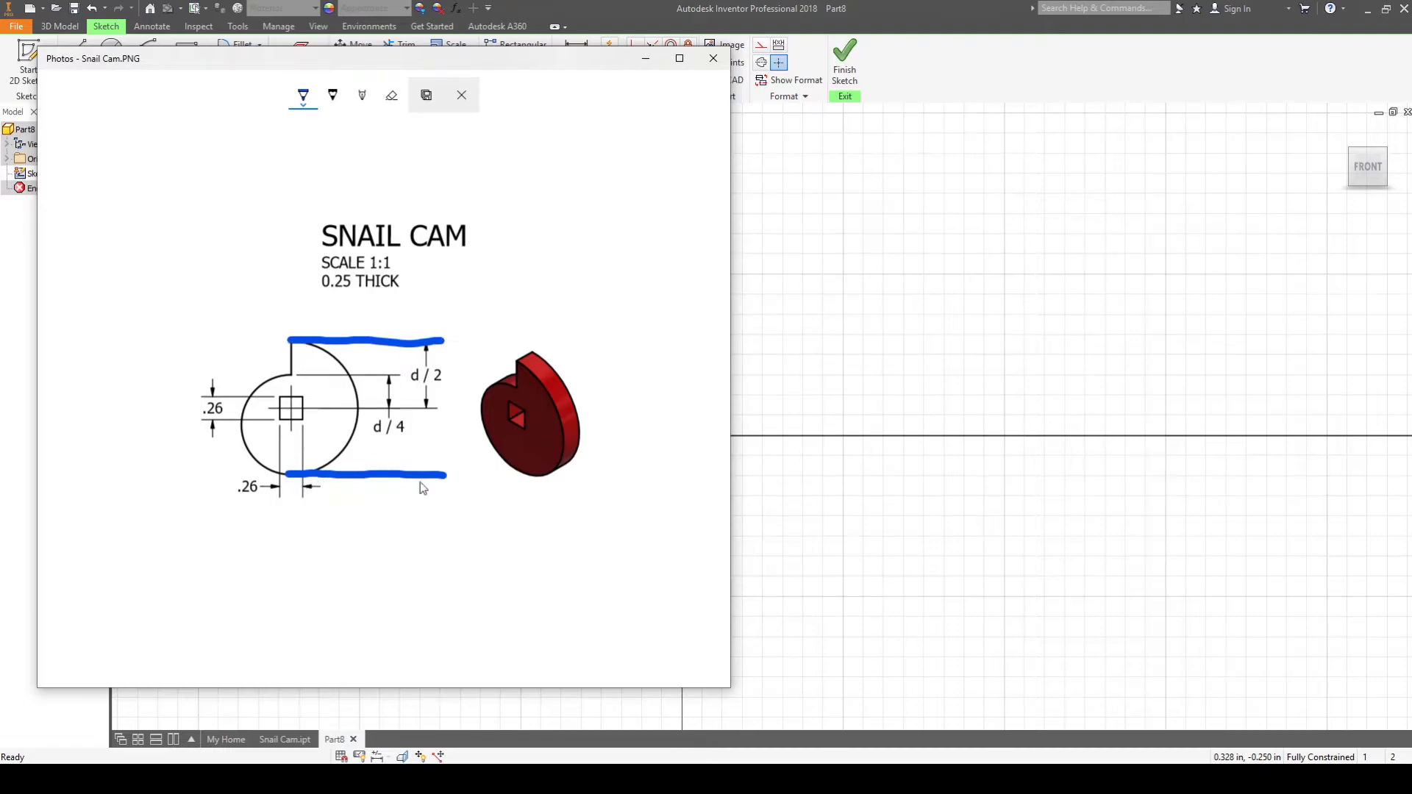
mouse_move(439, 414)
mouse_down()
mouse_move(440, 455)
mouse_move(416, 446)
mouse_move(444, 455)
mouse_up()
click(775, 353)
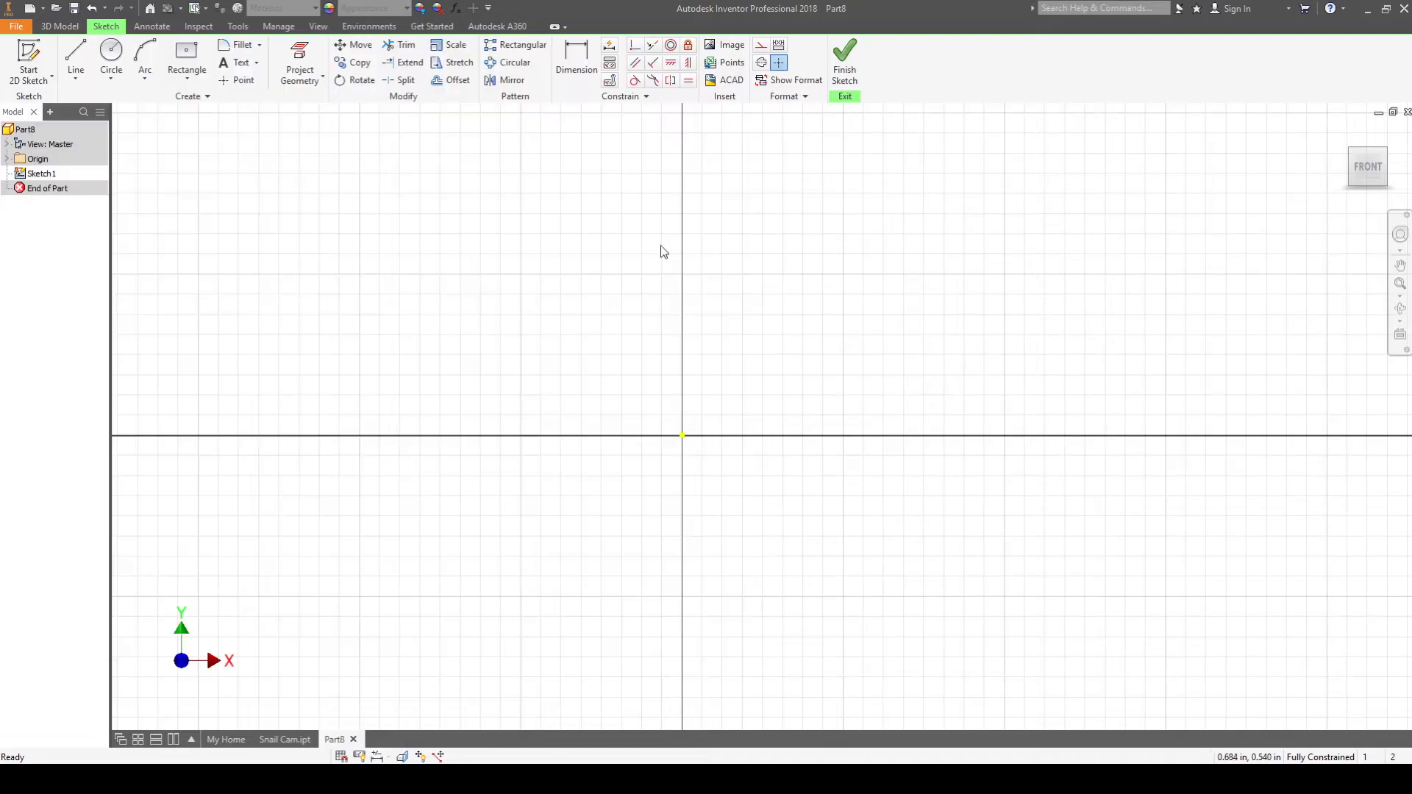
Sketch a circle centred on the origin with diameter d, and place its dimension diagonally clear of the vertical axis
click(111, 56)
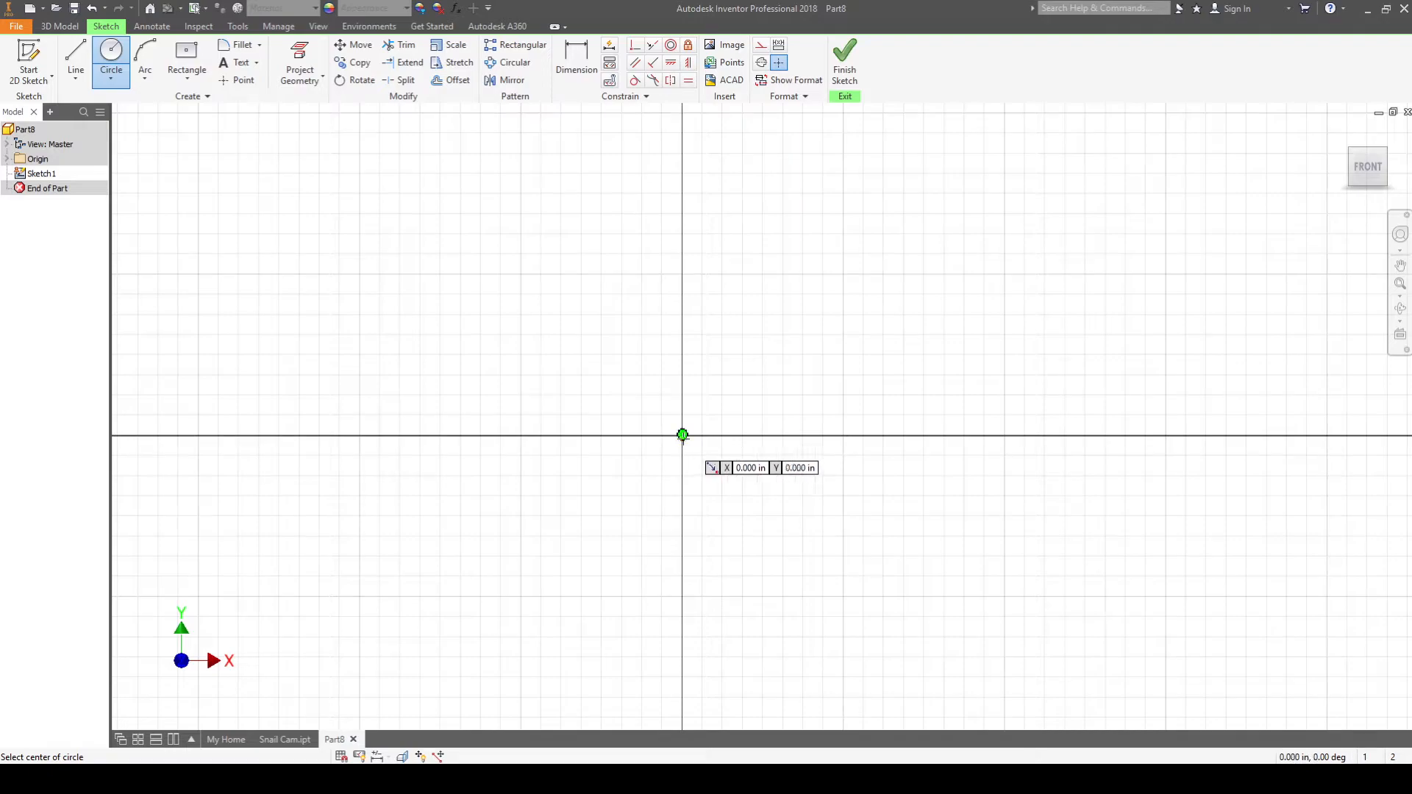
click(683, 434)
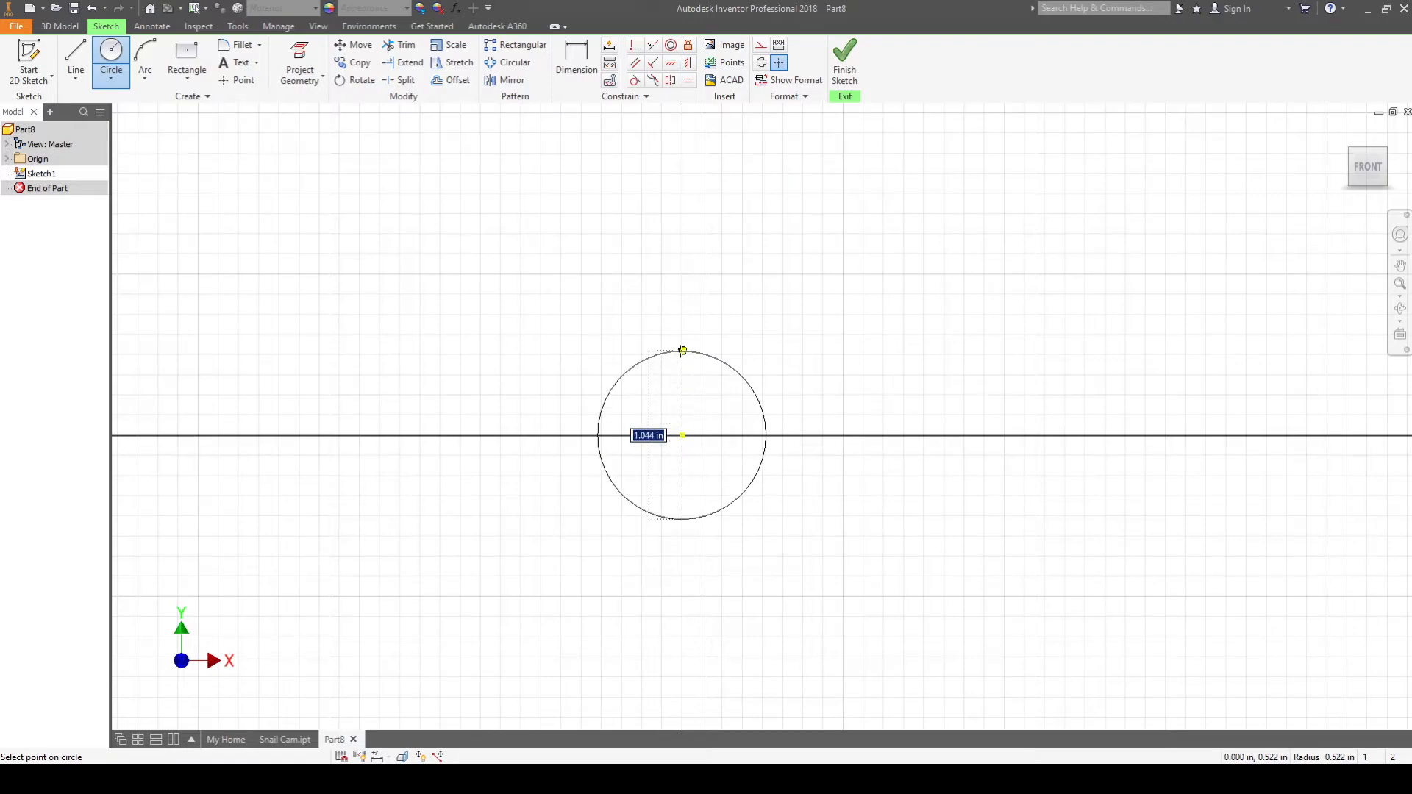
text(d)
key(Return)
scroll(744, 394, up, 3)
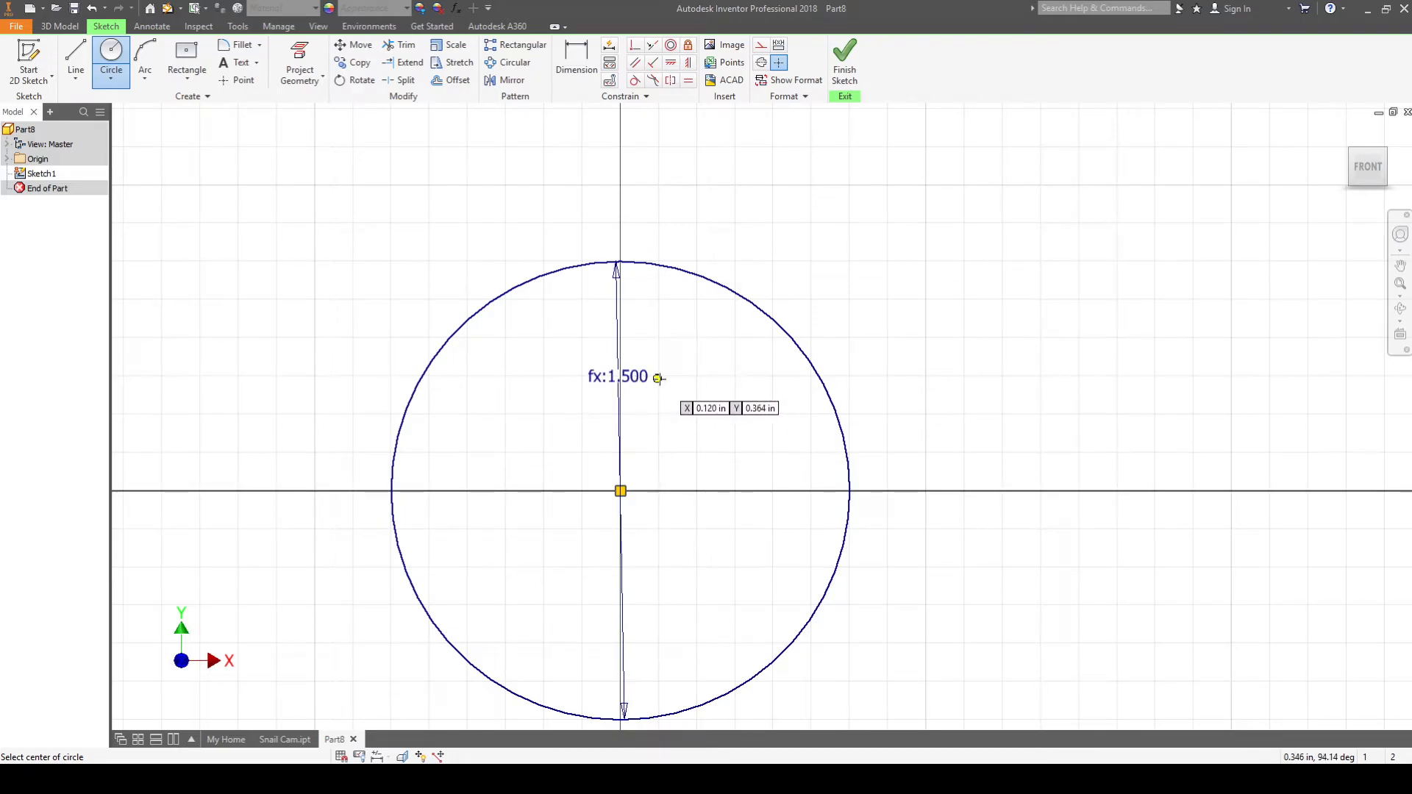
key(Escape)
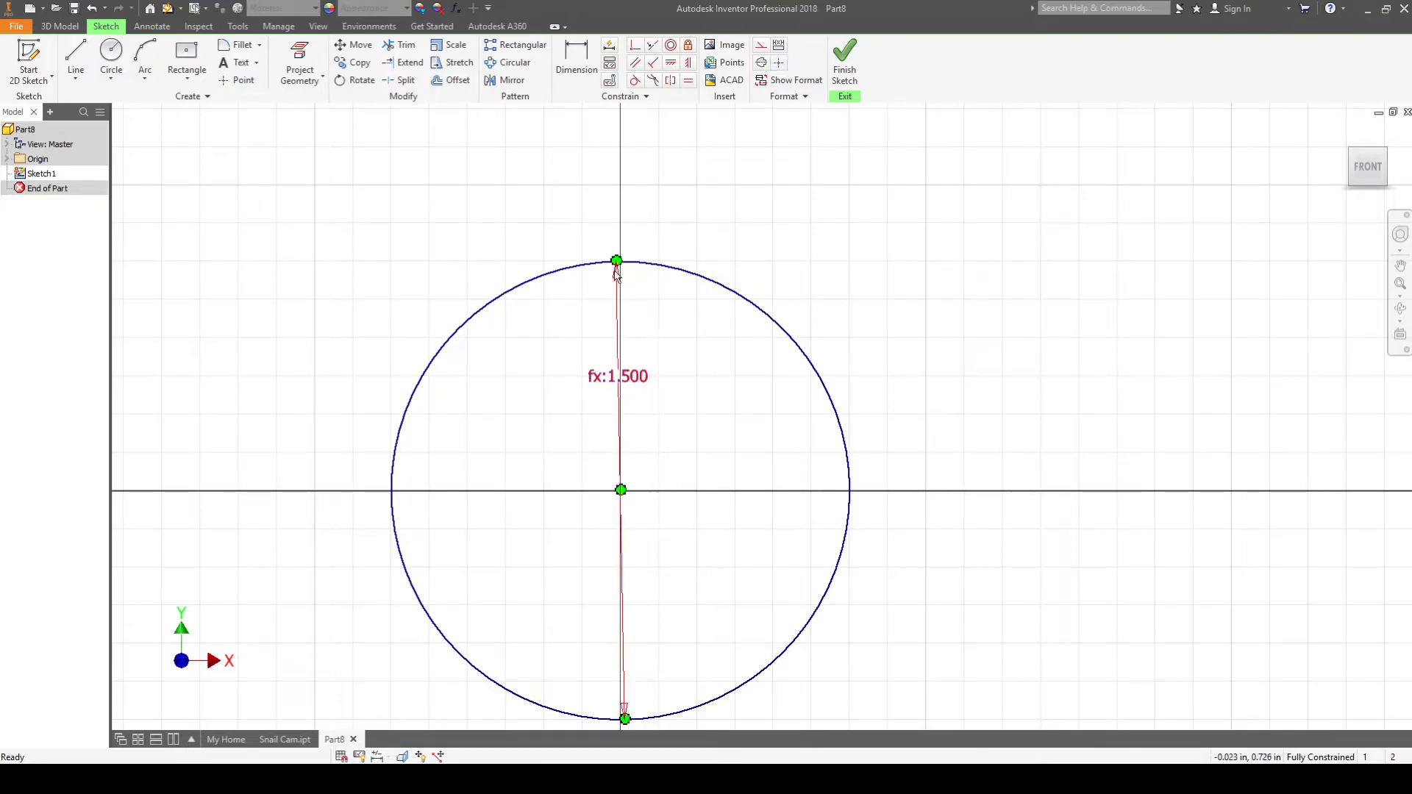
drag(621, 383, 553, 406)
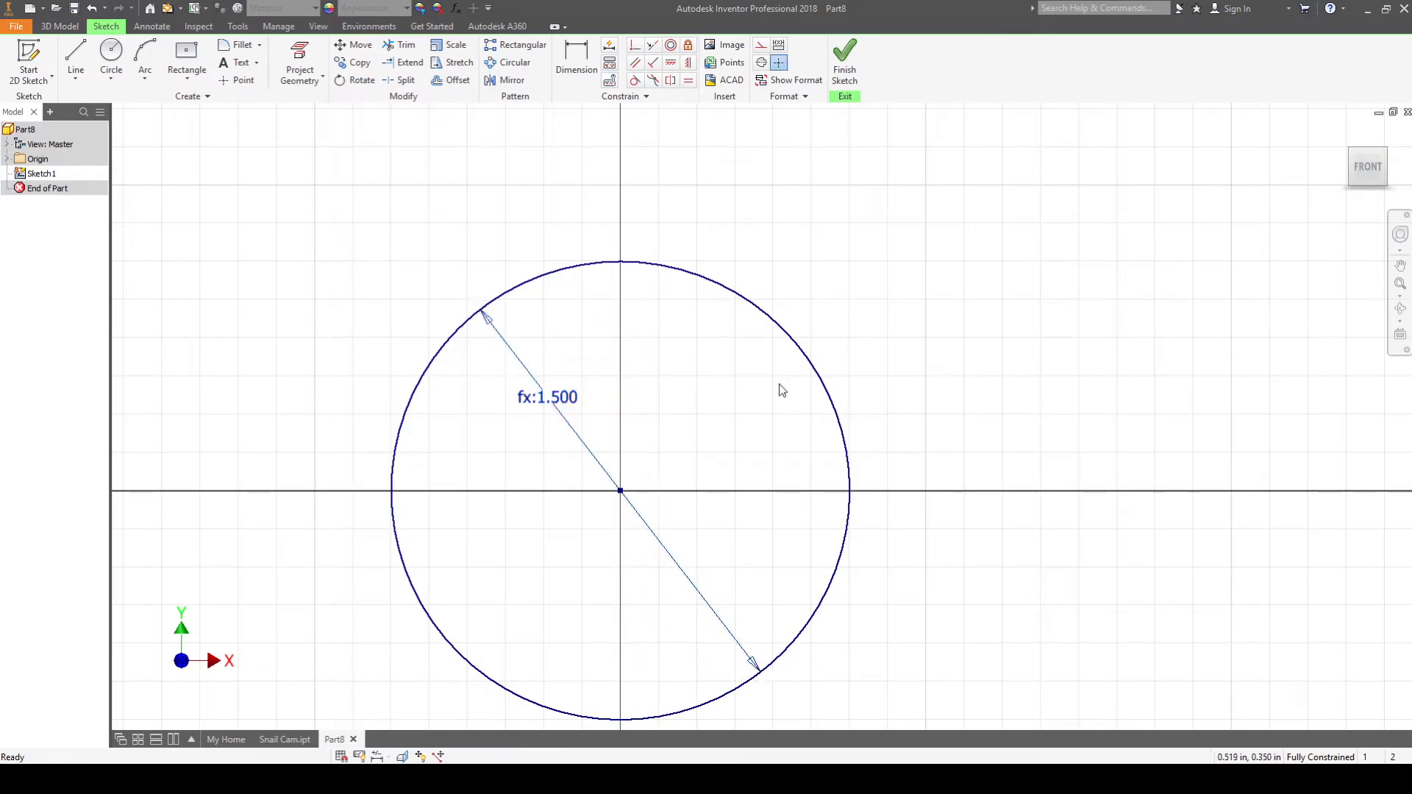
Convert the circle of diameter d to construction geometry
click(706, 282)
middle_drag(705, 389, 715, 328)
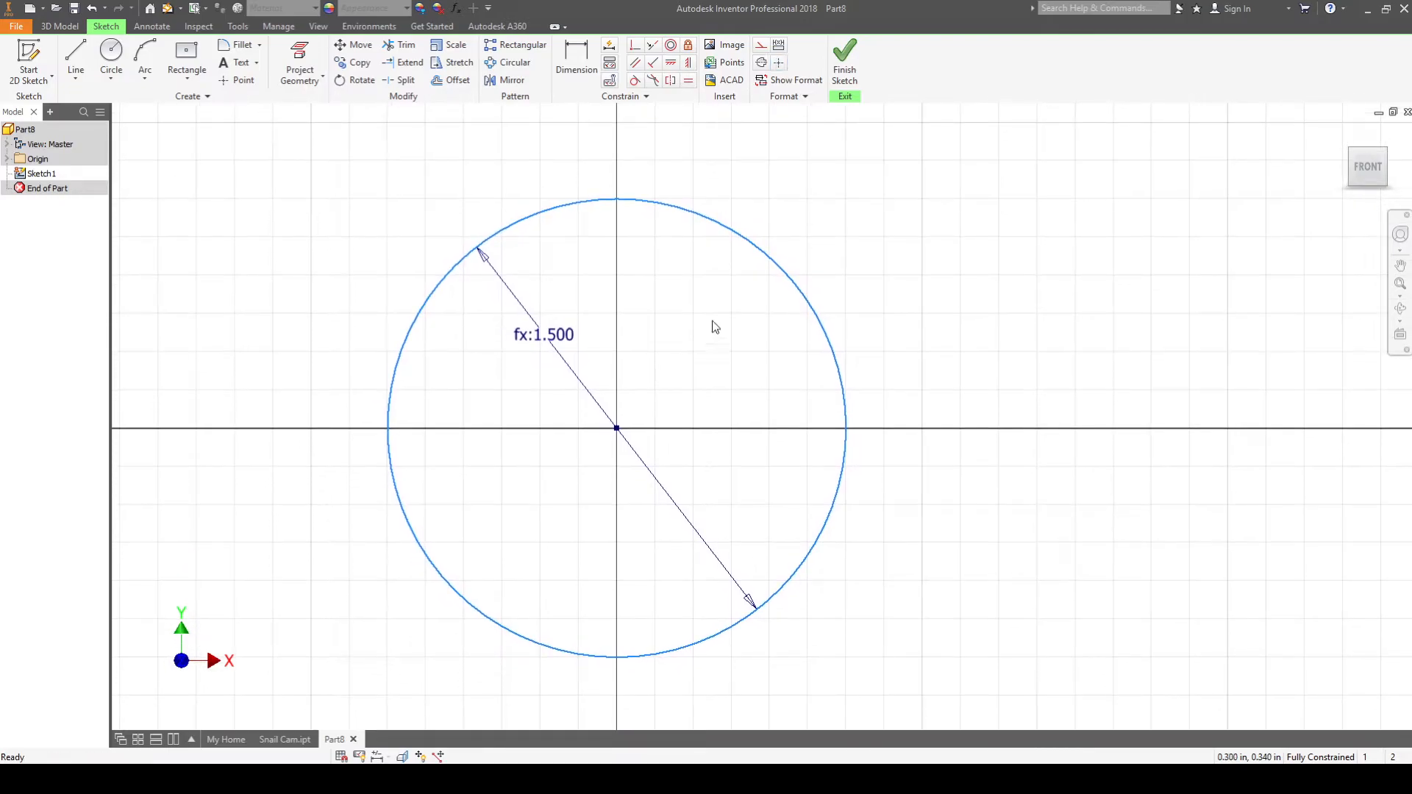
click(761, 48)
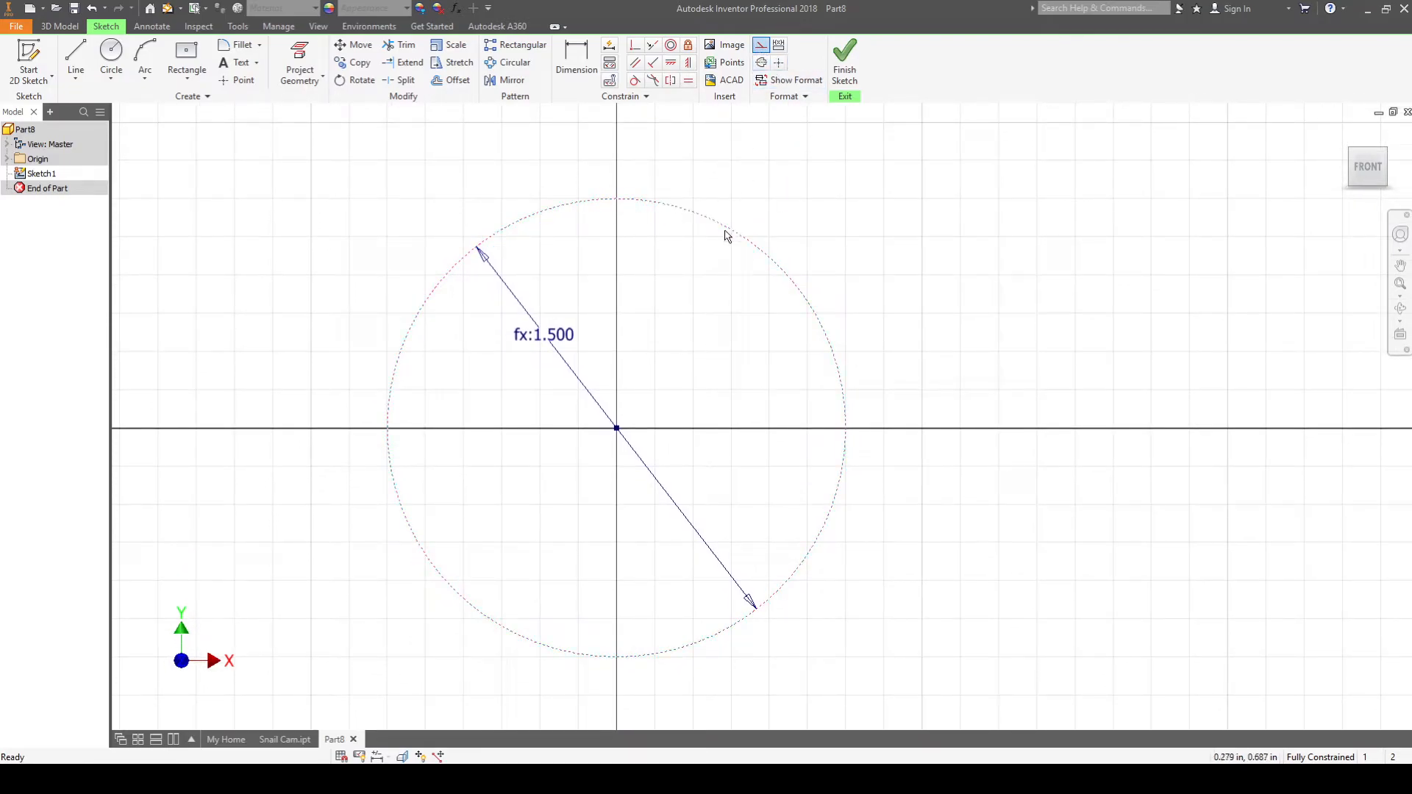
click(962, 332)
Sketch a concentric inner circle at the origin with diameter d/2 and convert it to construction geometry
key(alt+Tab)
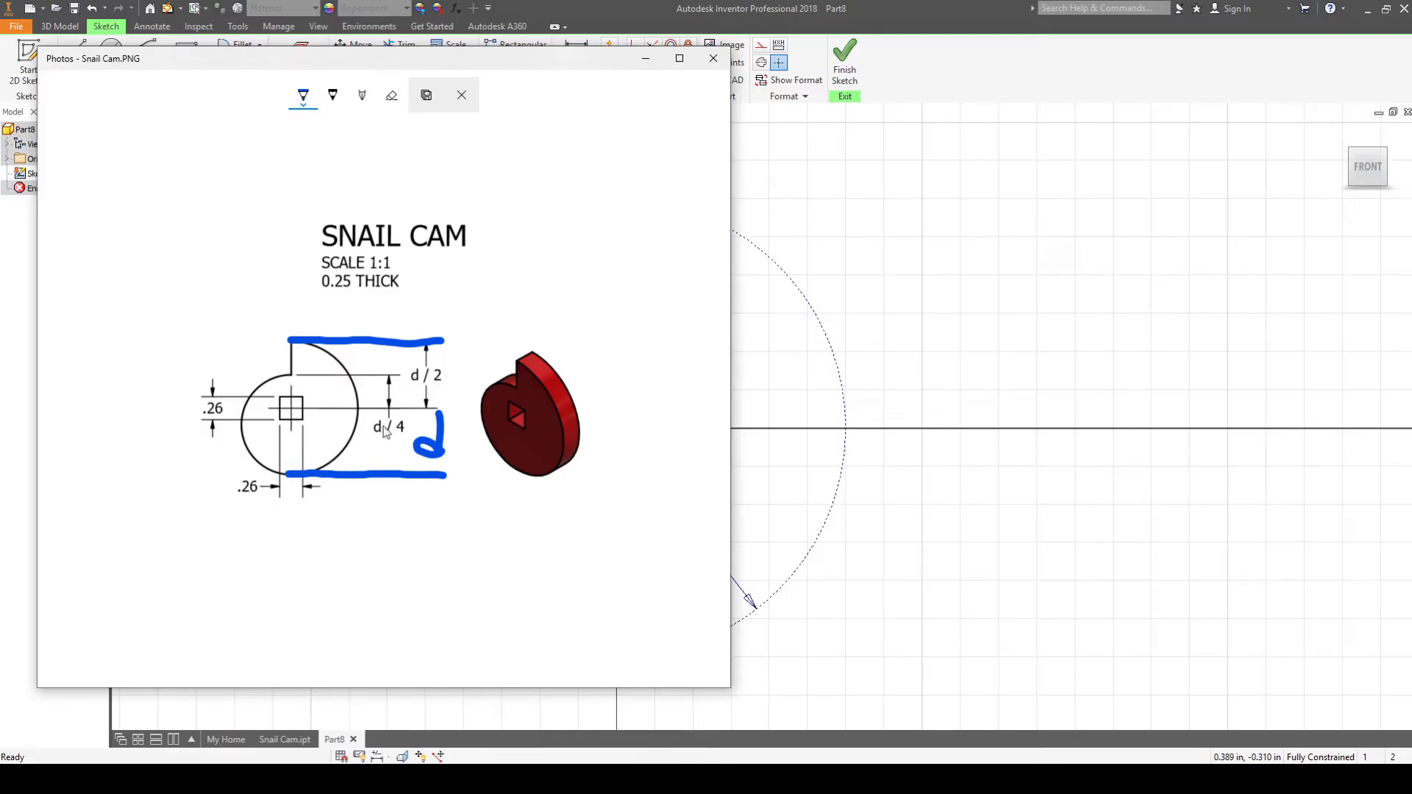
click(929, 520)
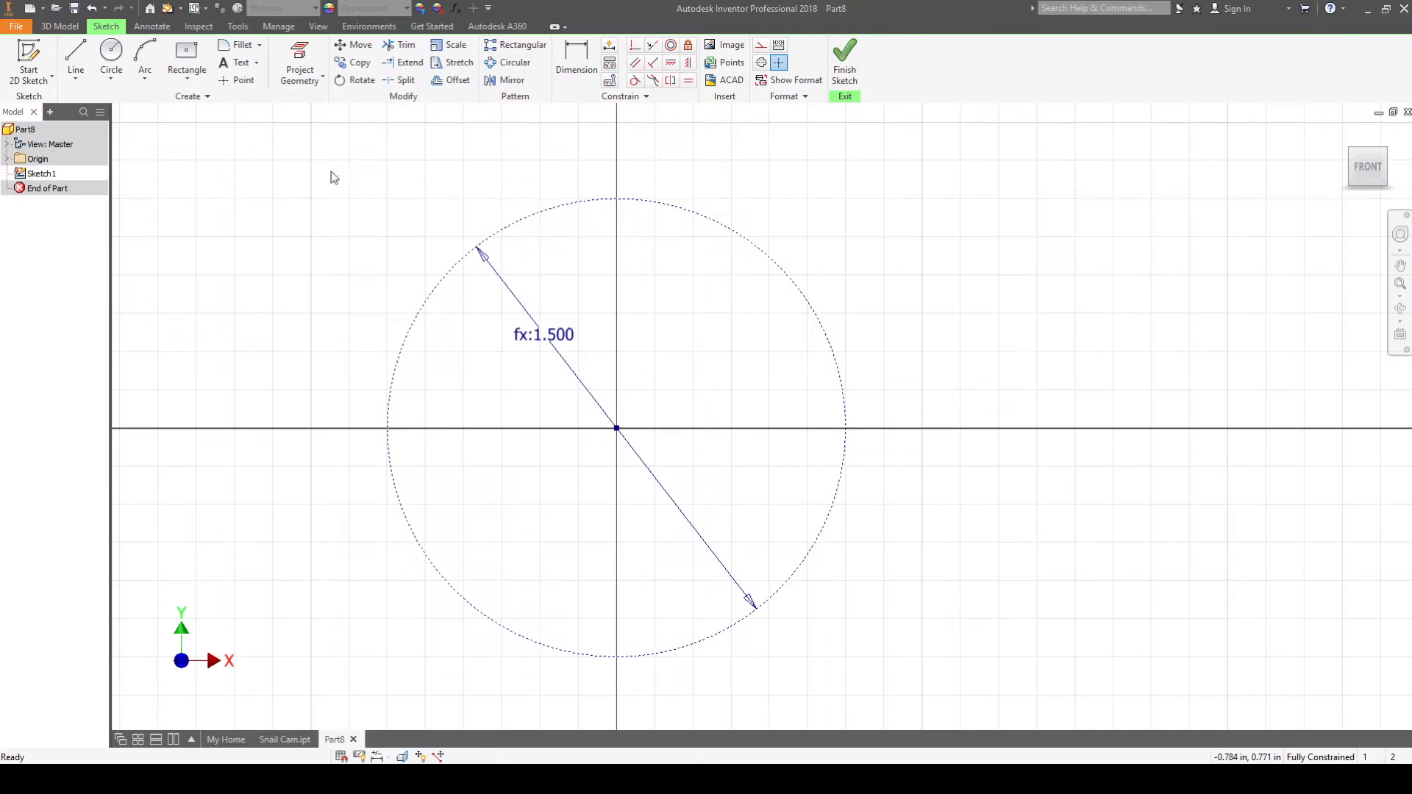
click(616, 427)
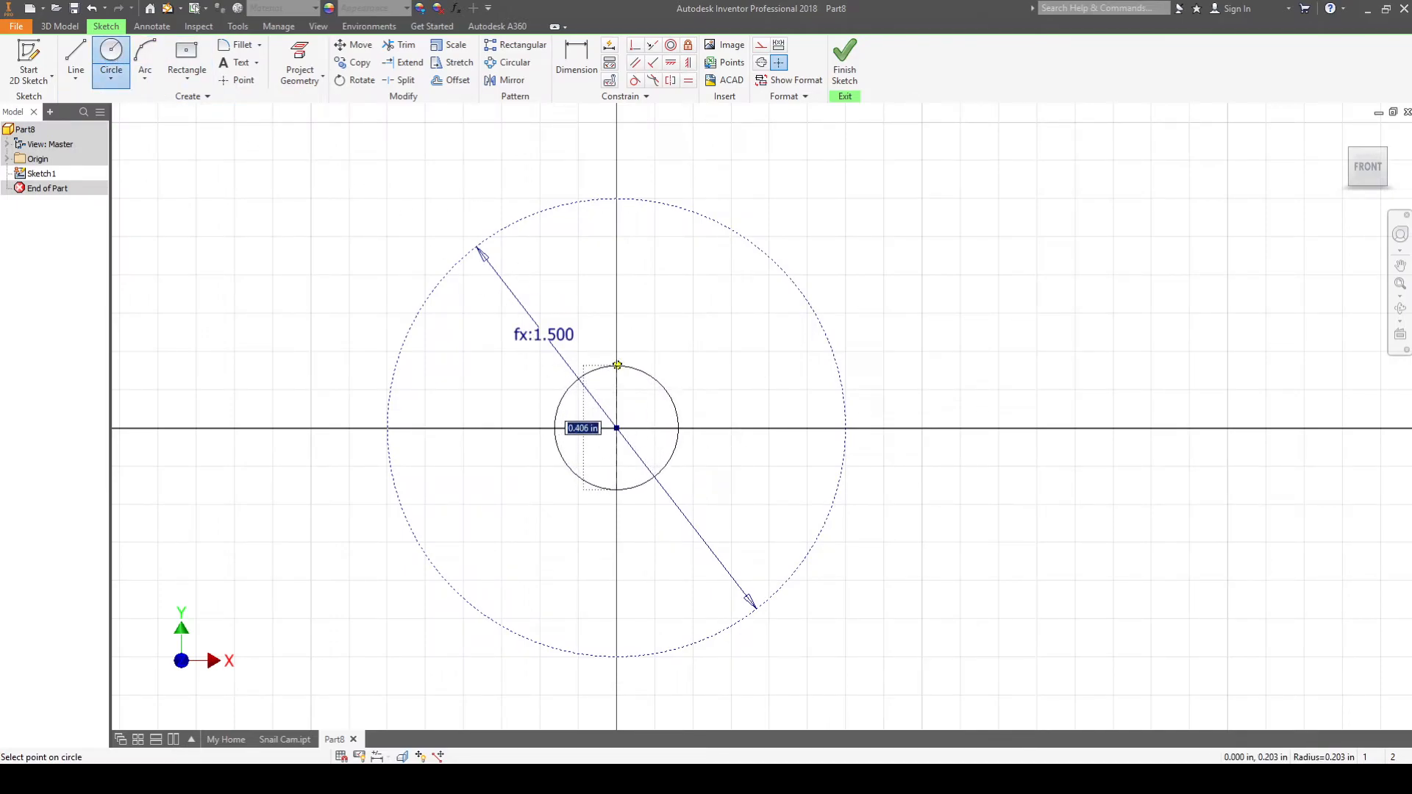
text(d/2)
key(Return)
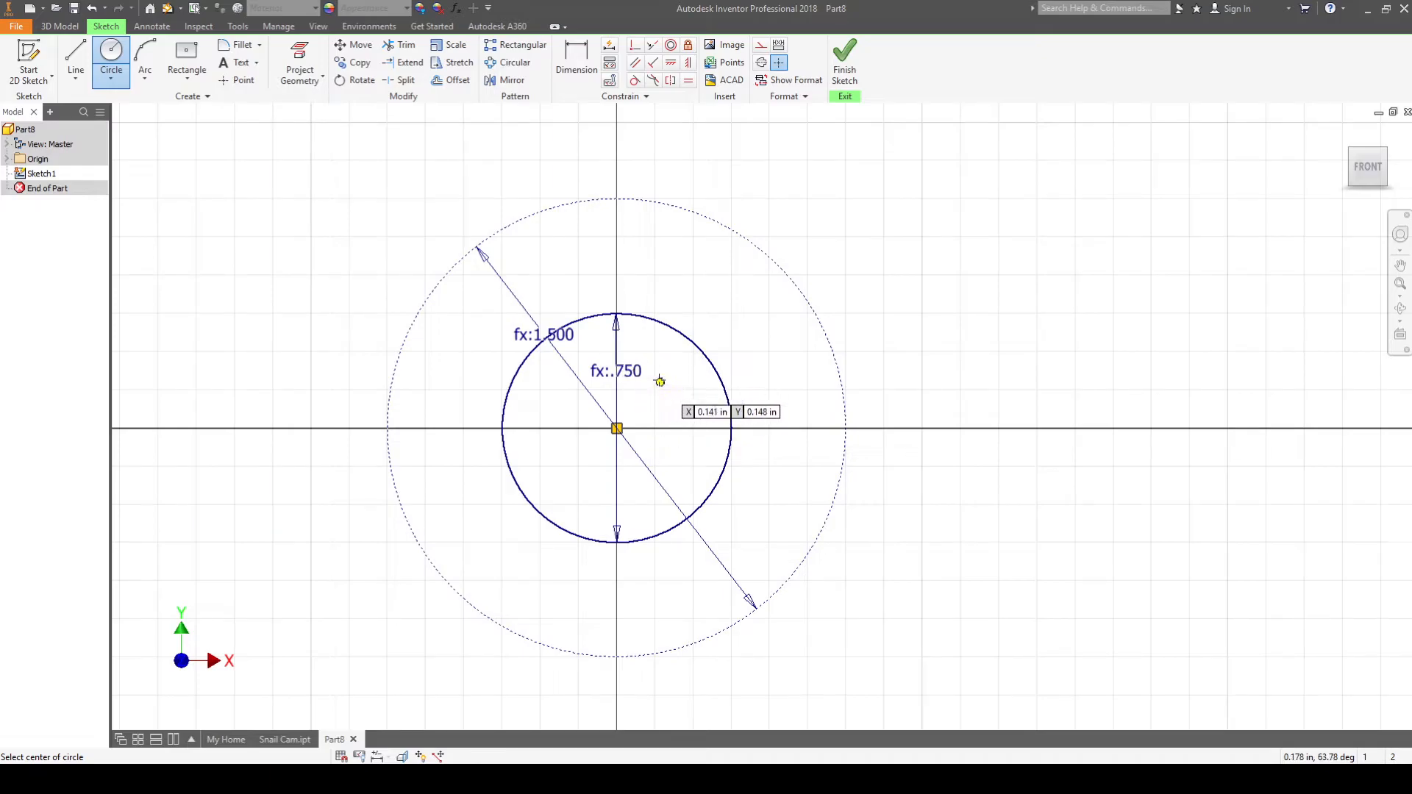
key(Escape)
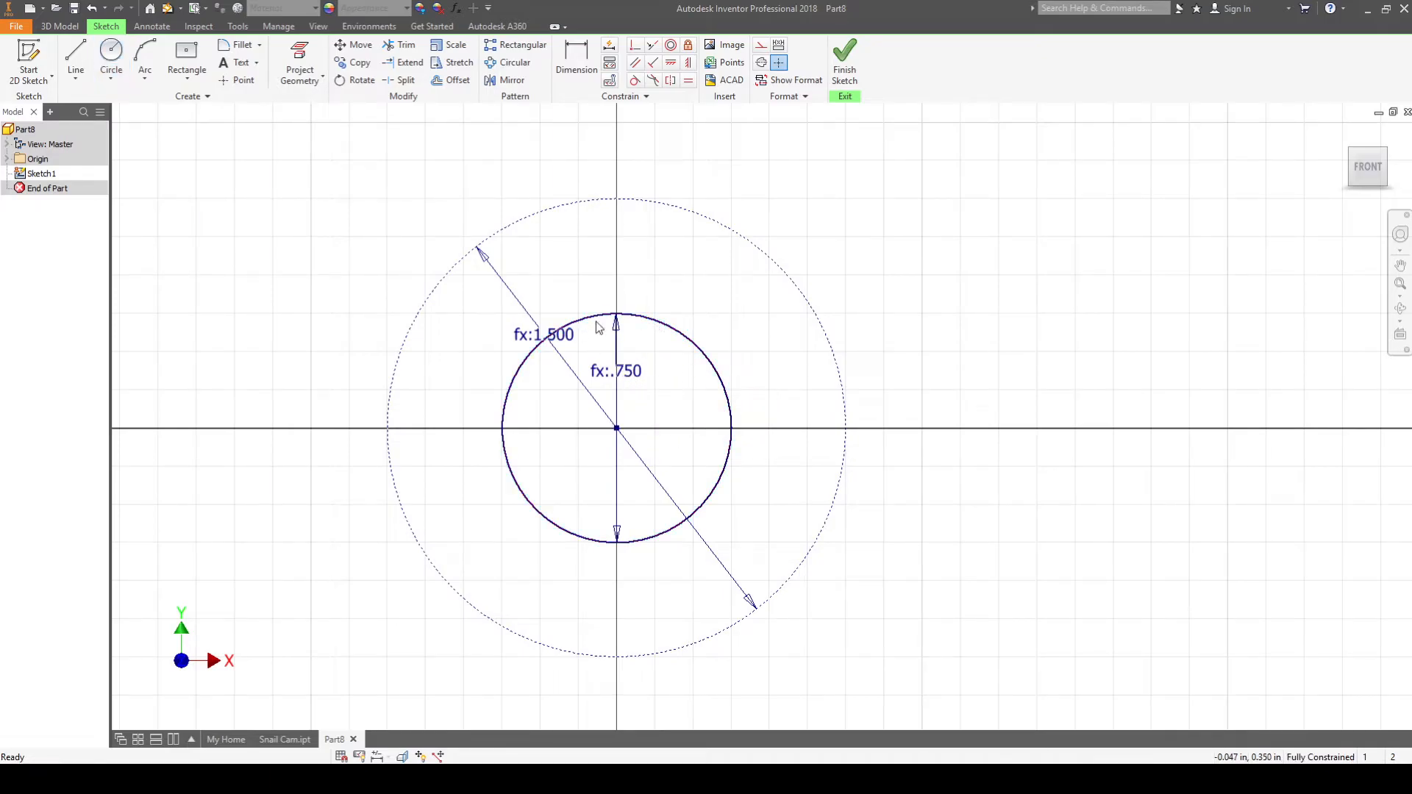
click(702, 354)
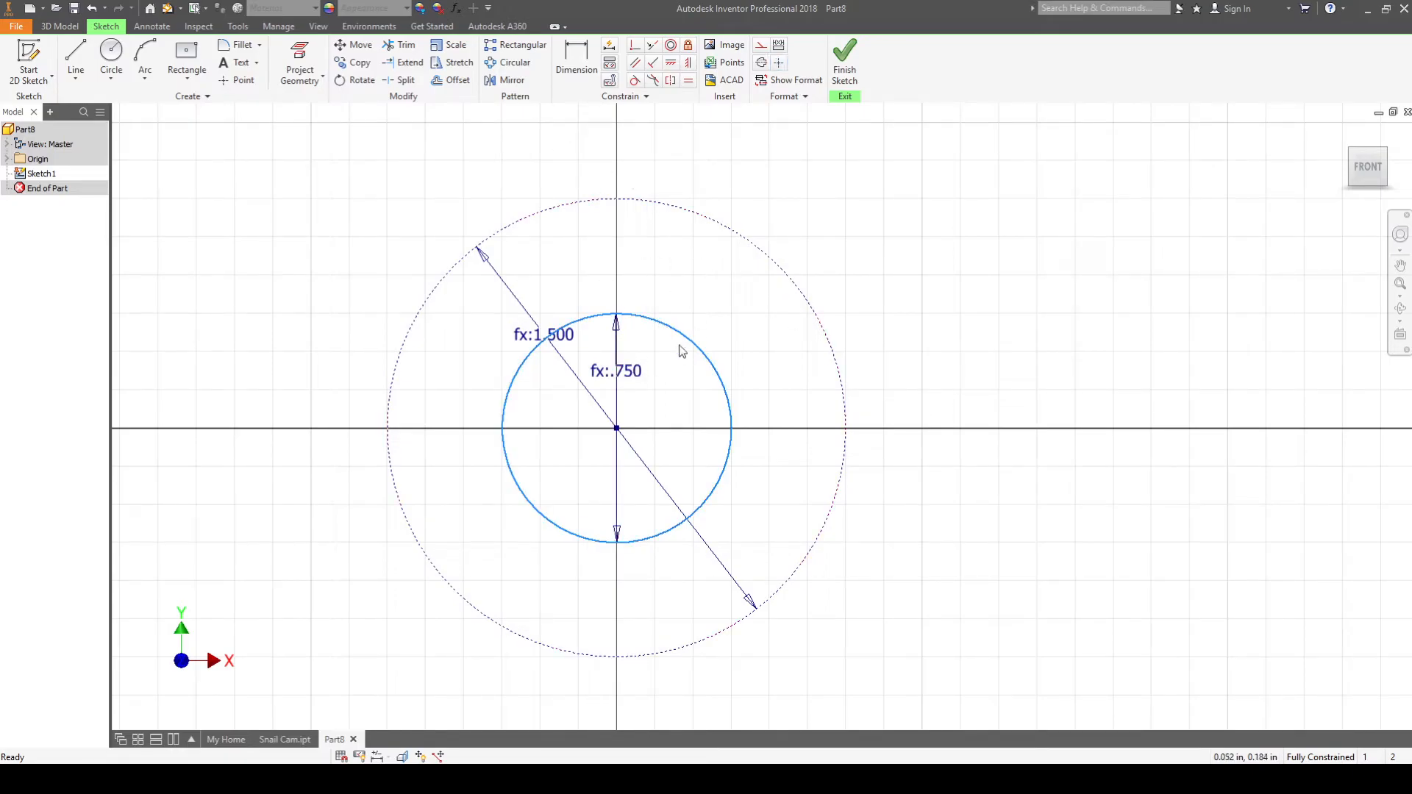
click(761, 46)
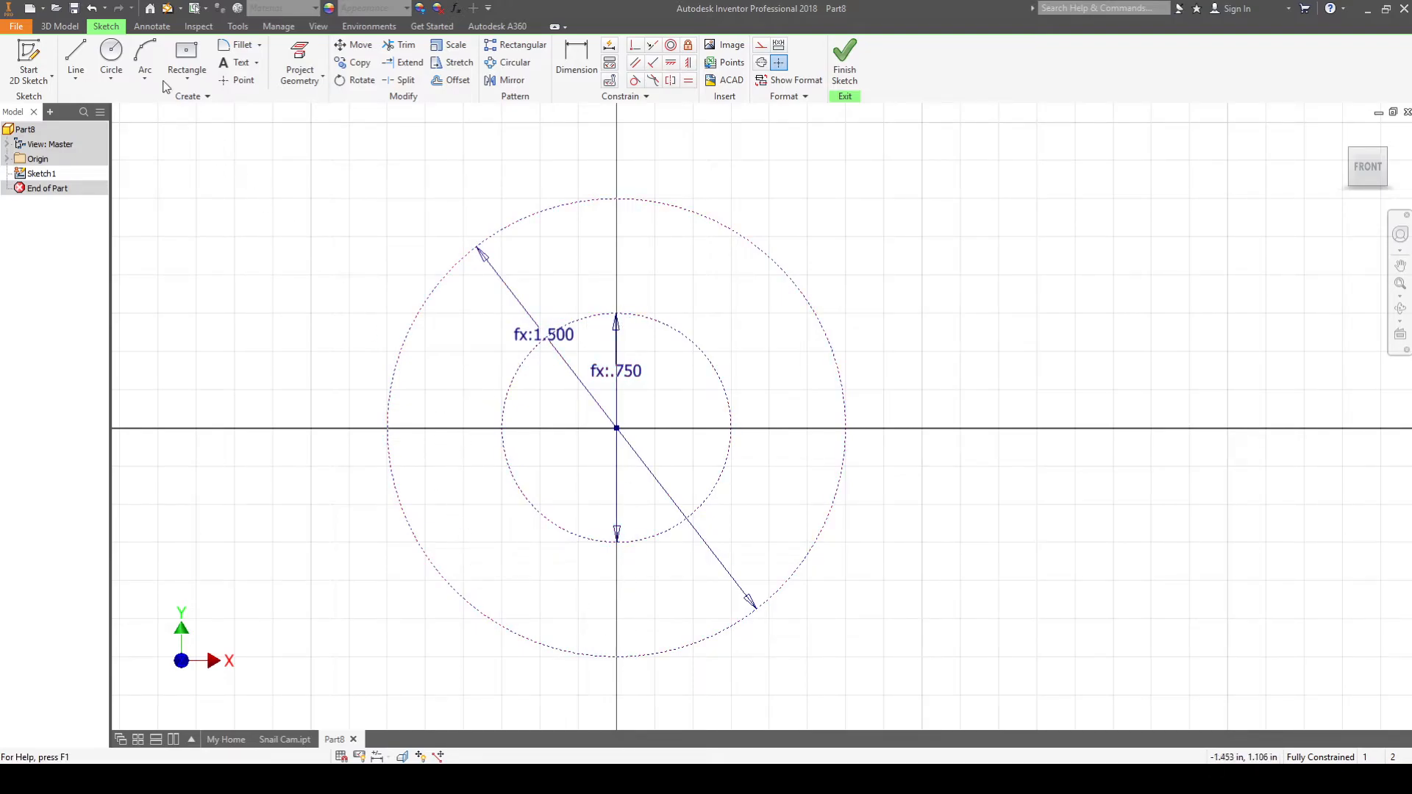
Draw a three-point arc bulging left from the inner circle's top to the outer circle's bottom, tangent to both, with radius about 0.563 in
click(143, 60)
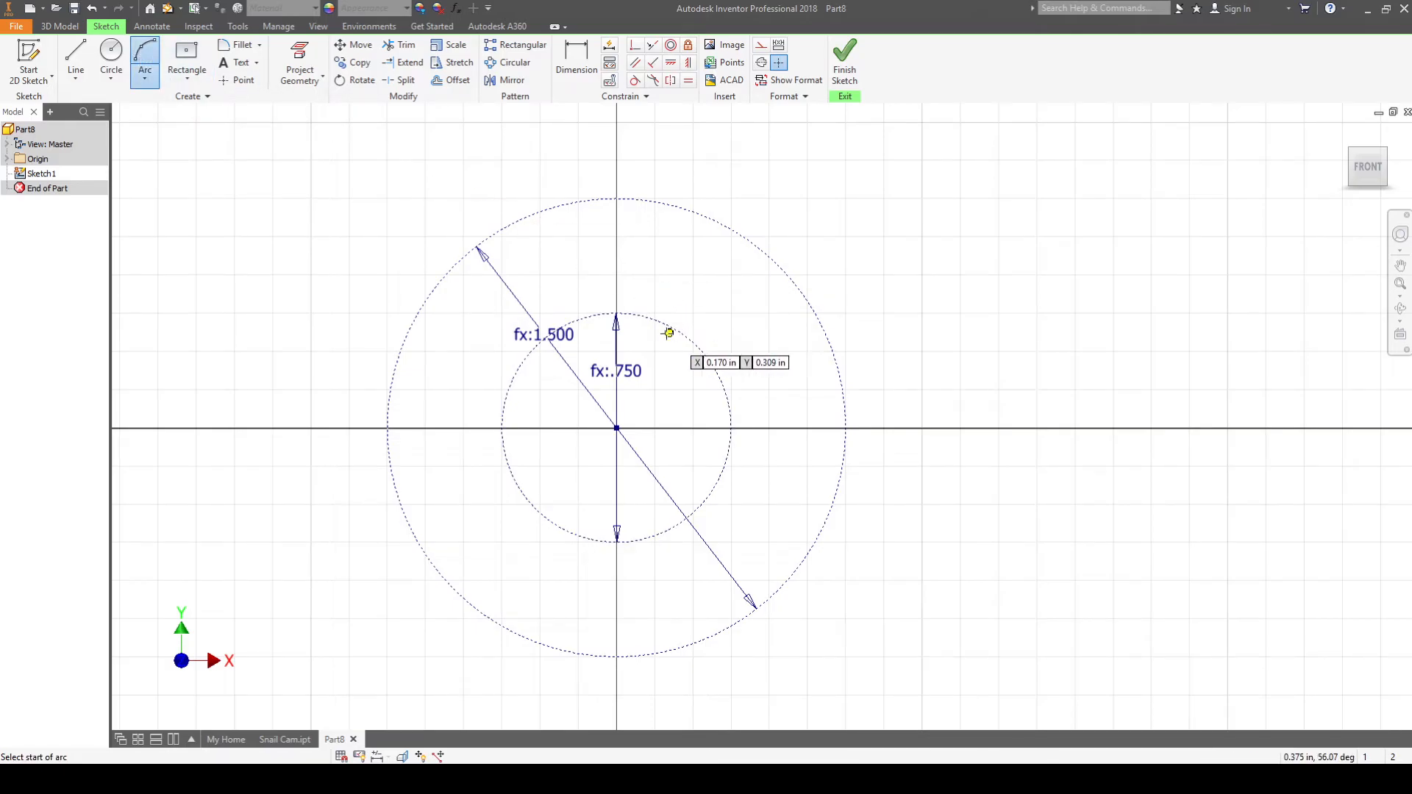
scroll(651, 319, up, 3)
middle_drag(651, 319, 670, 306)
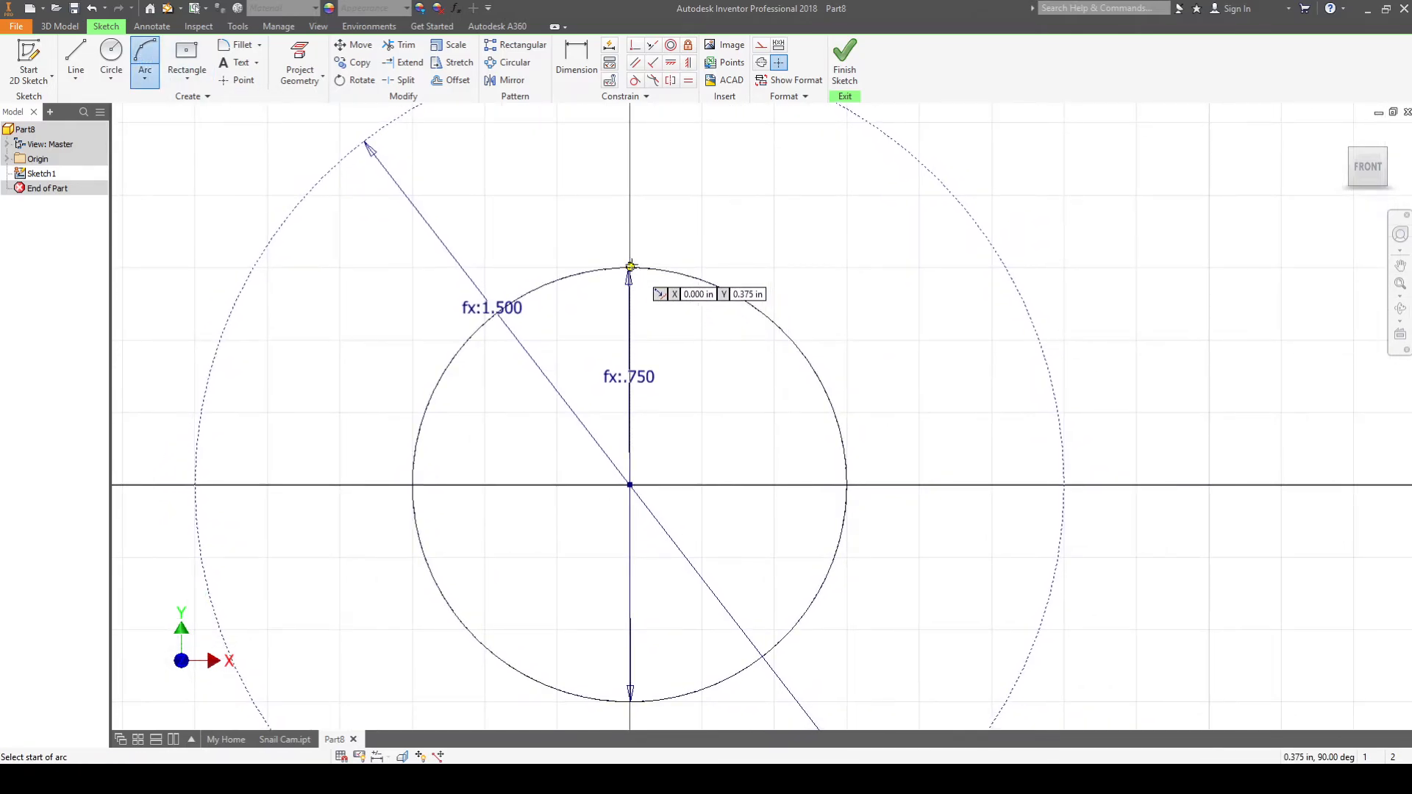
click(630, 266)
middle_drag(709, 473, 713, 331)
scroll(712, 330, down, 3)
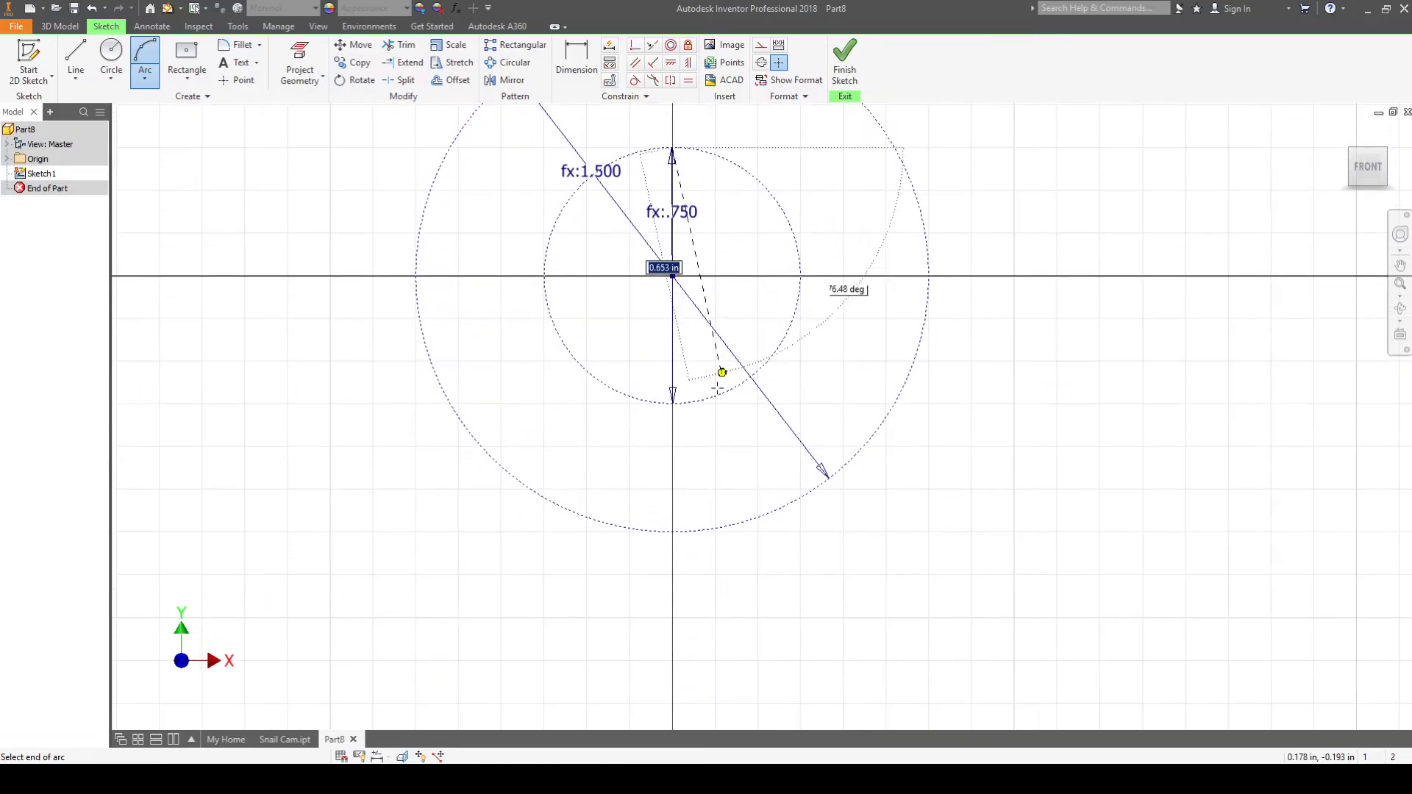
click(673, 531)
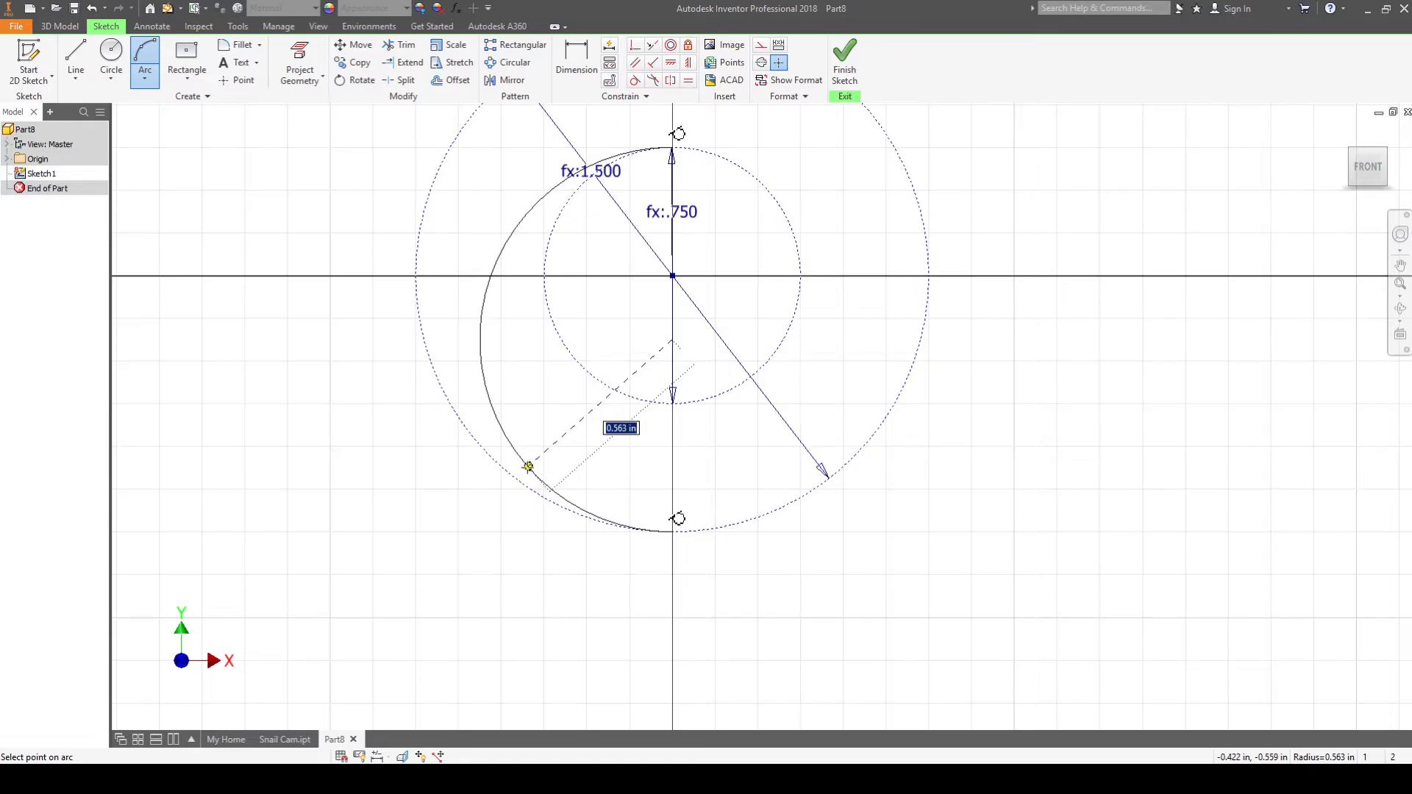
click(528, 466)
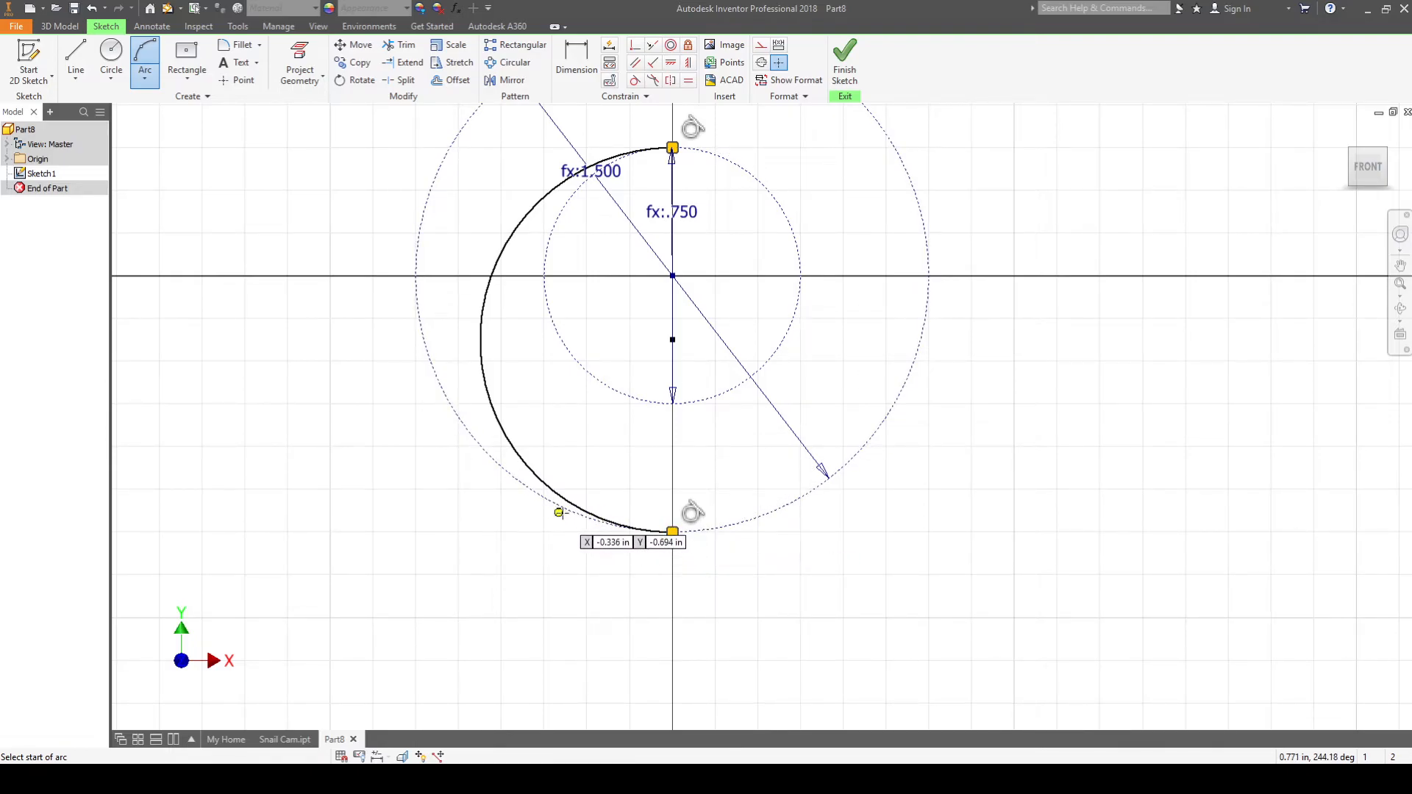
Draw a three-point arc along the right half of the outer circle from its top to its bottom, with a 0.75 in radius
middle_drag(745, 400, 743, 453)
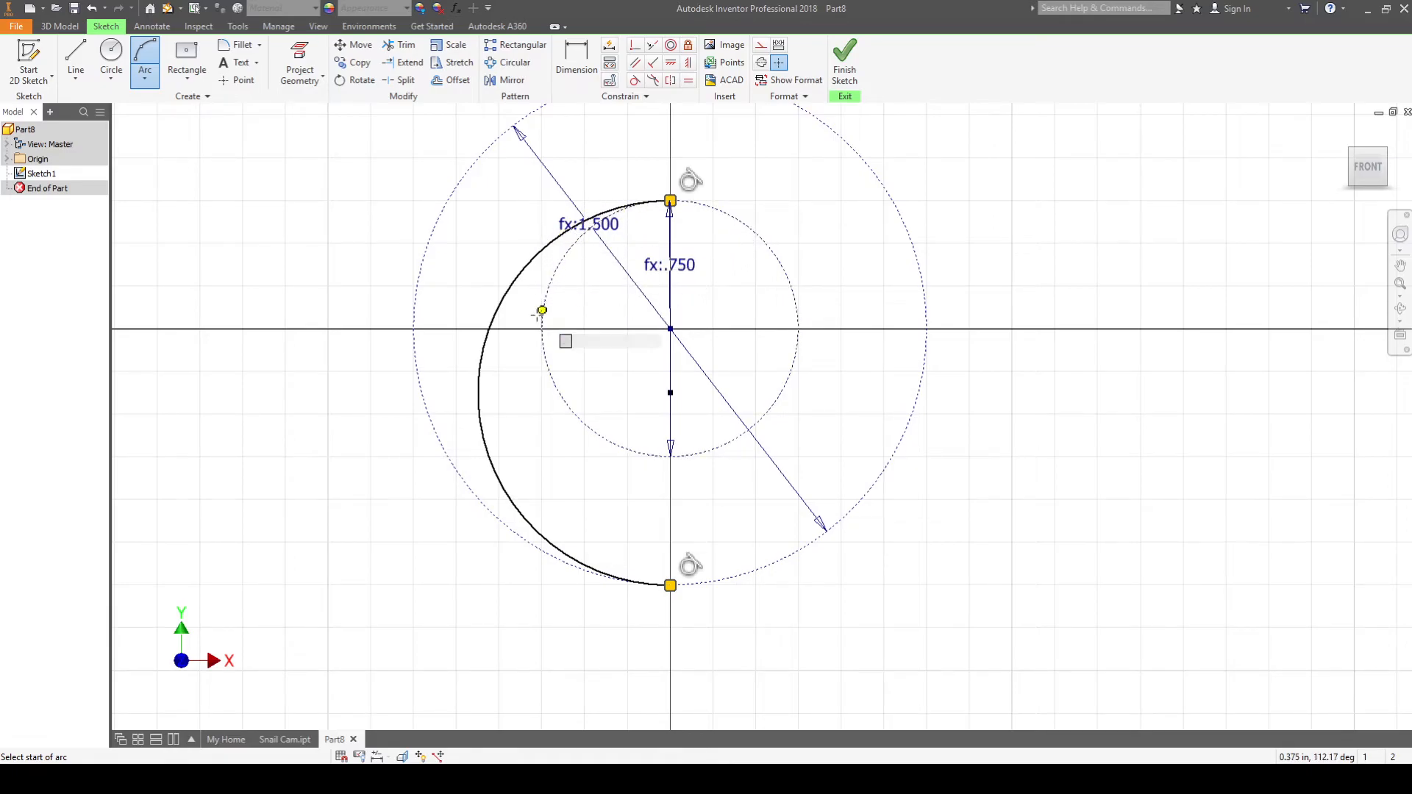
mouse_move(882, 254)
middle_down()
mouse_move(726, 335)
mouse_move(735, 316)
mouse_move(691, 353)
mouse_move(701, 379)
middle_up()
click(573, 154)
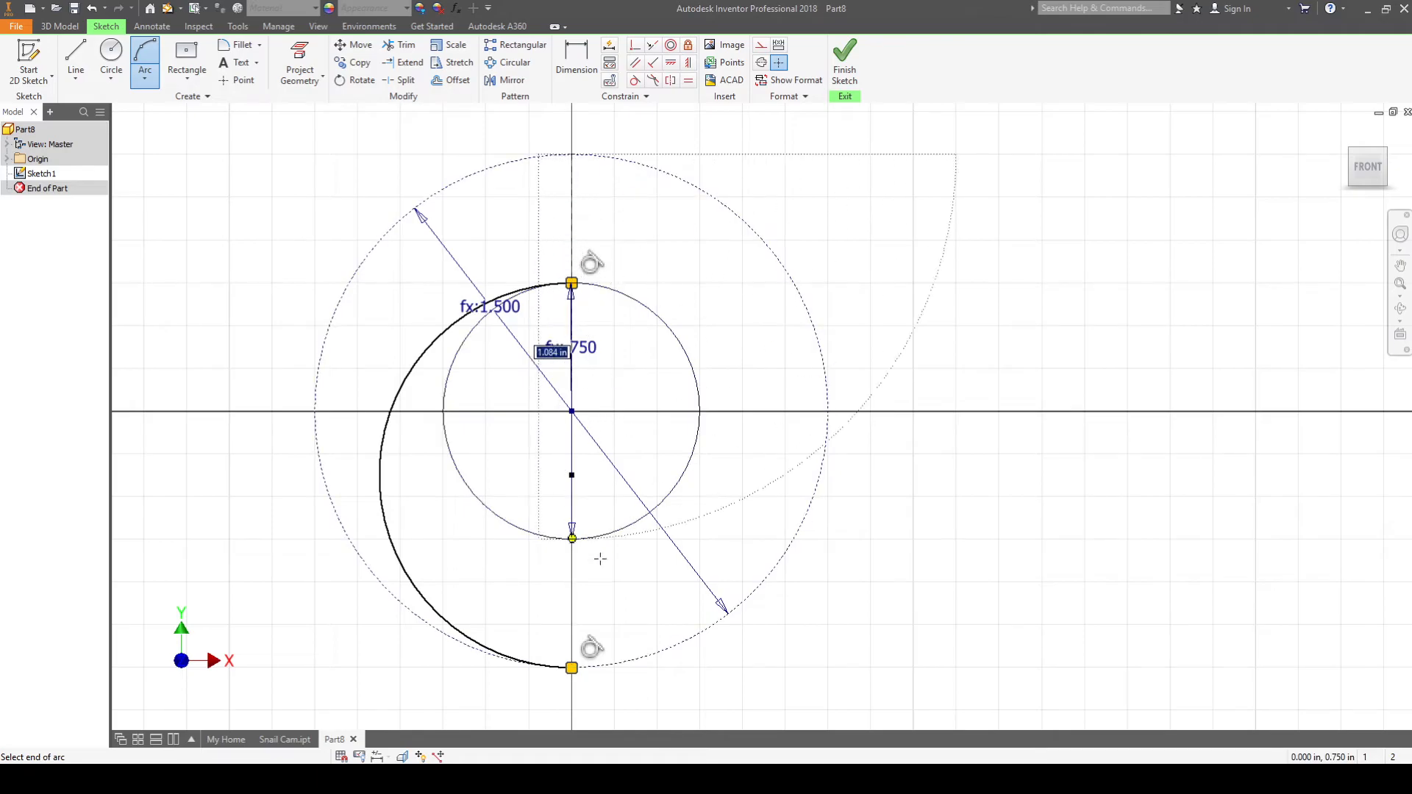
click(572, 668)
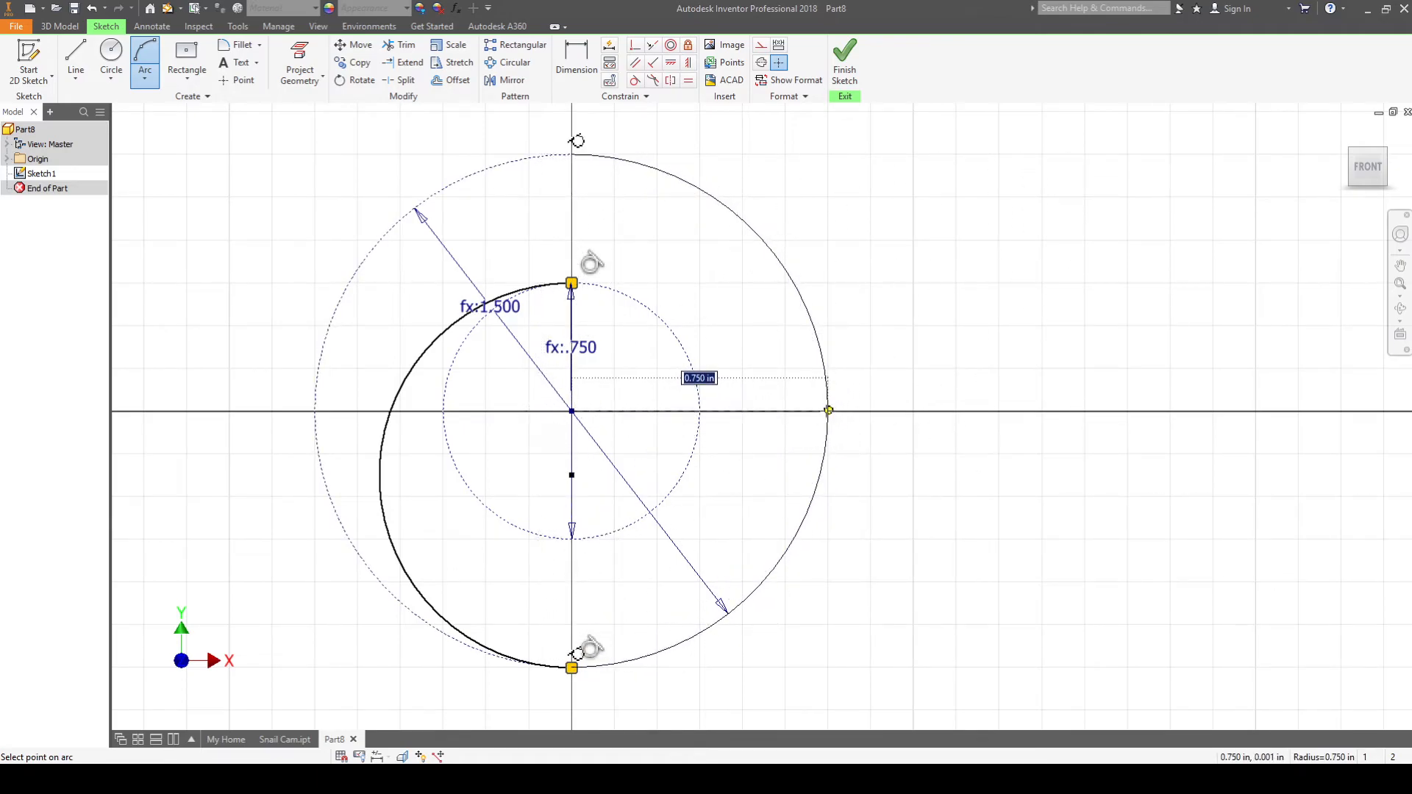
click(828, 409)
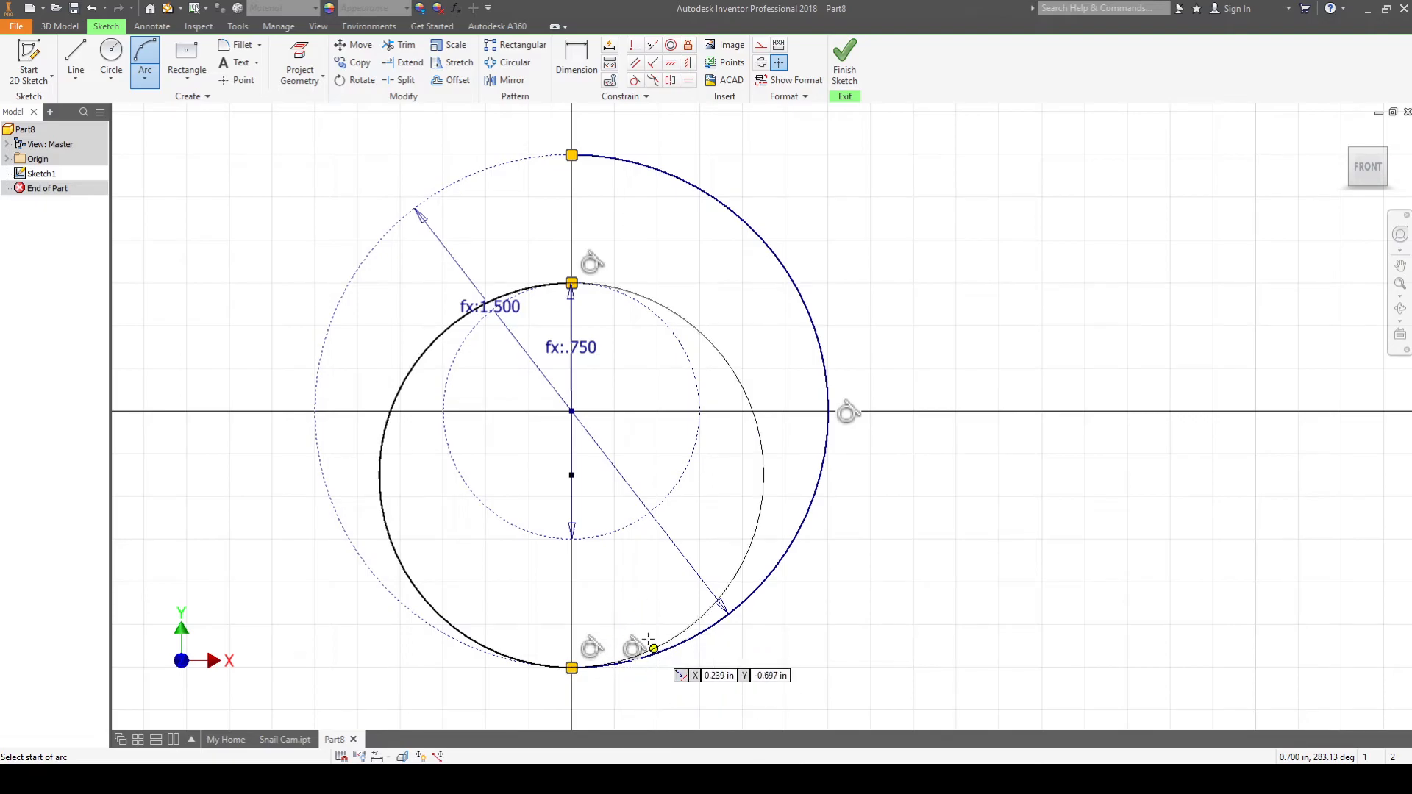
key(Escape)
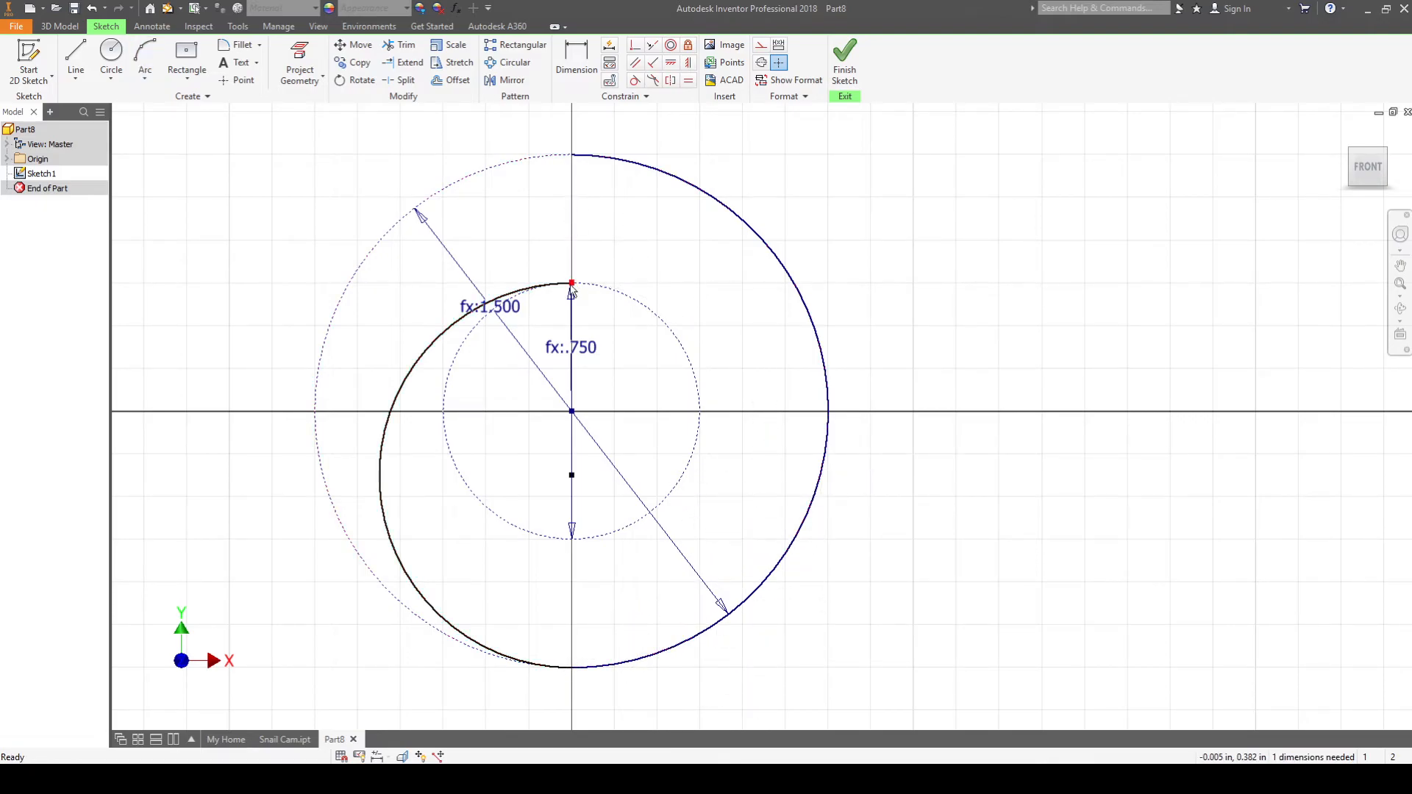
Close the cam profile with a vertical line from the outer arc's top to the inner arc's top, and finish the sketch
click(76, 53)
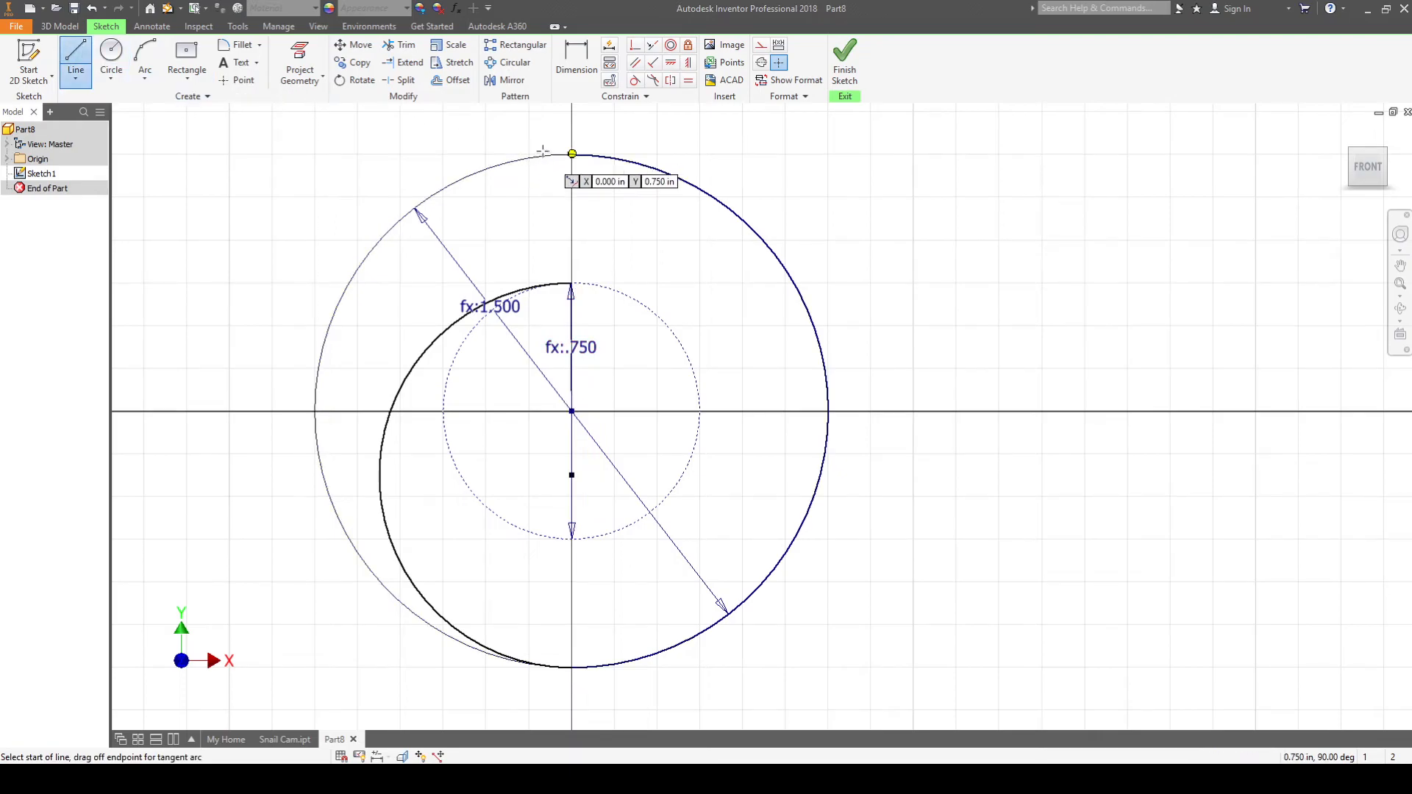
click(571, 154)
double_click(571, 283)
key(Escape)
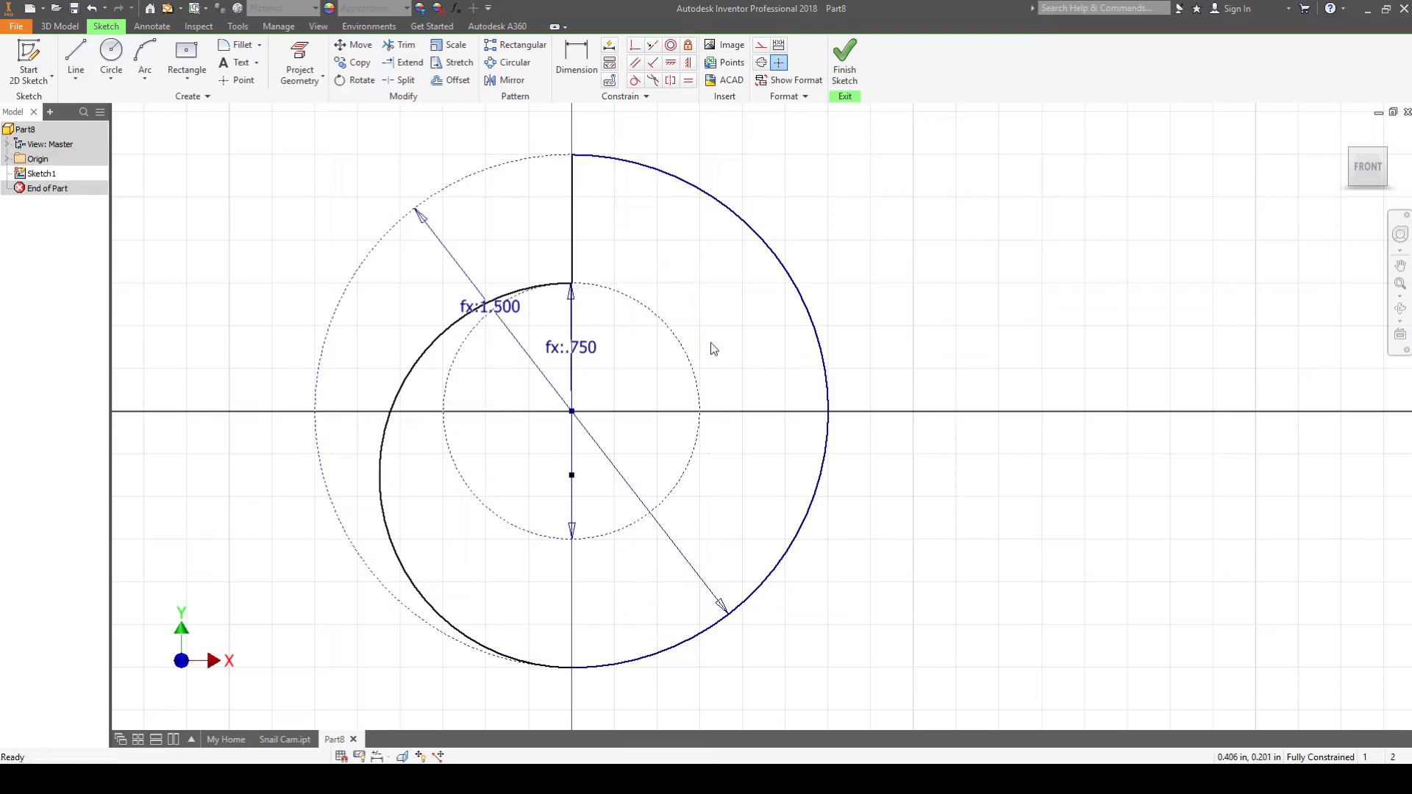
click(851, 73)
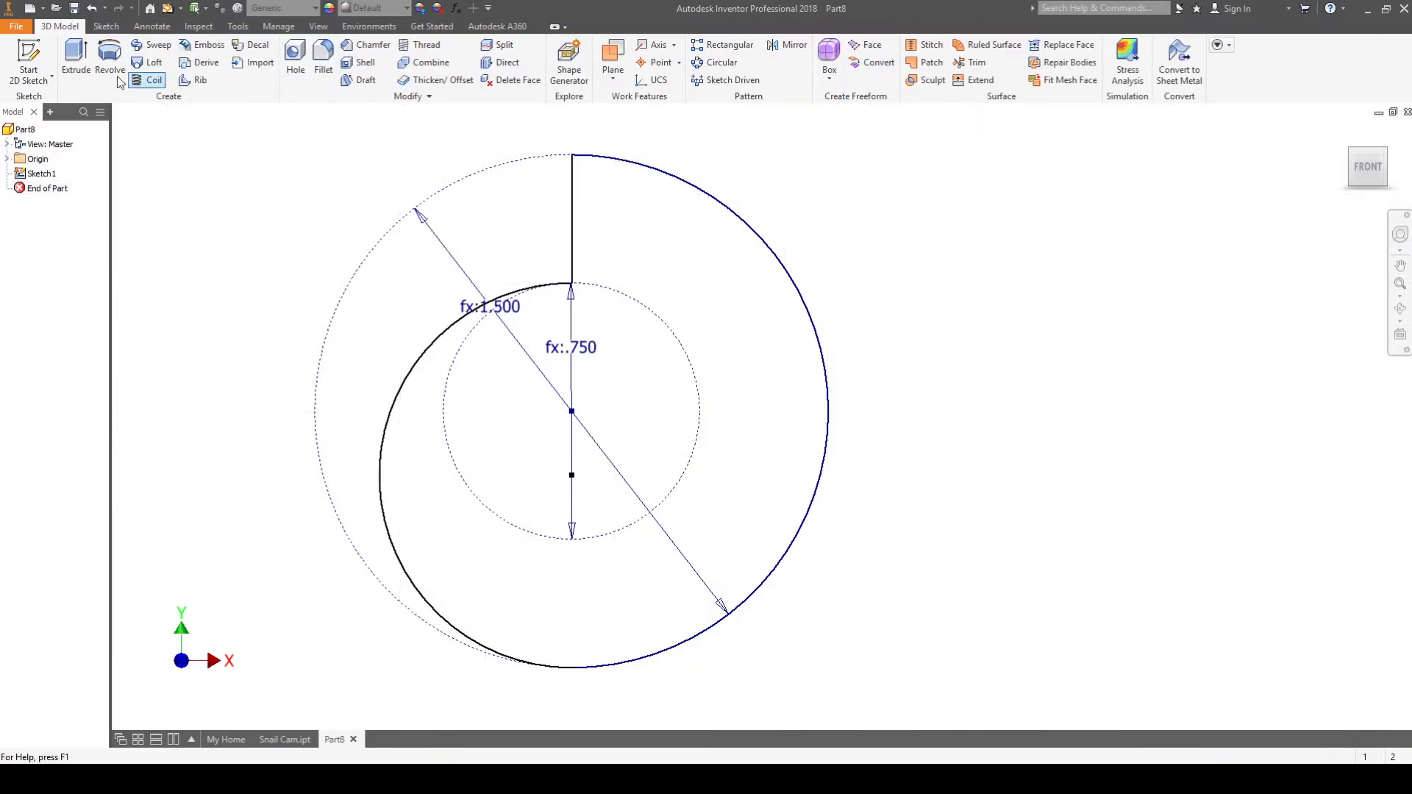
Extrude the closed snail cam profile to the drawing's 0.25 in thickness
click(77, 65)
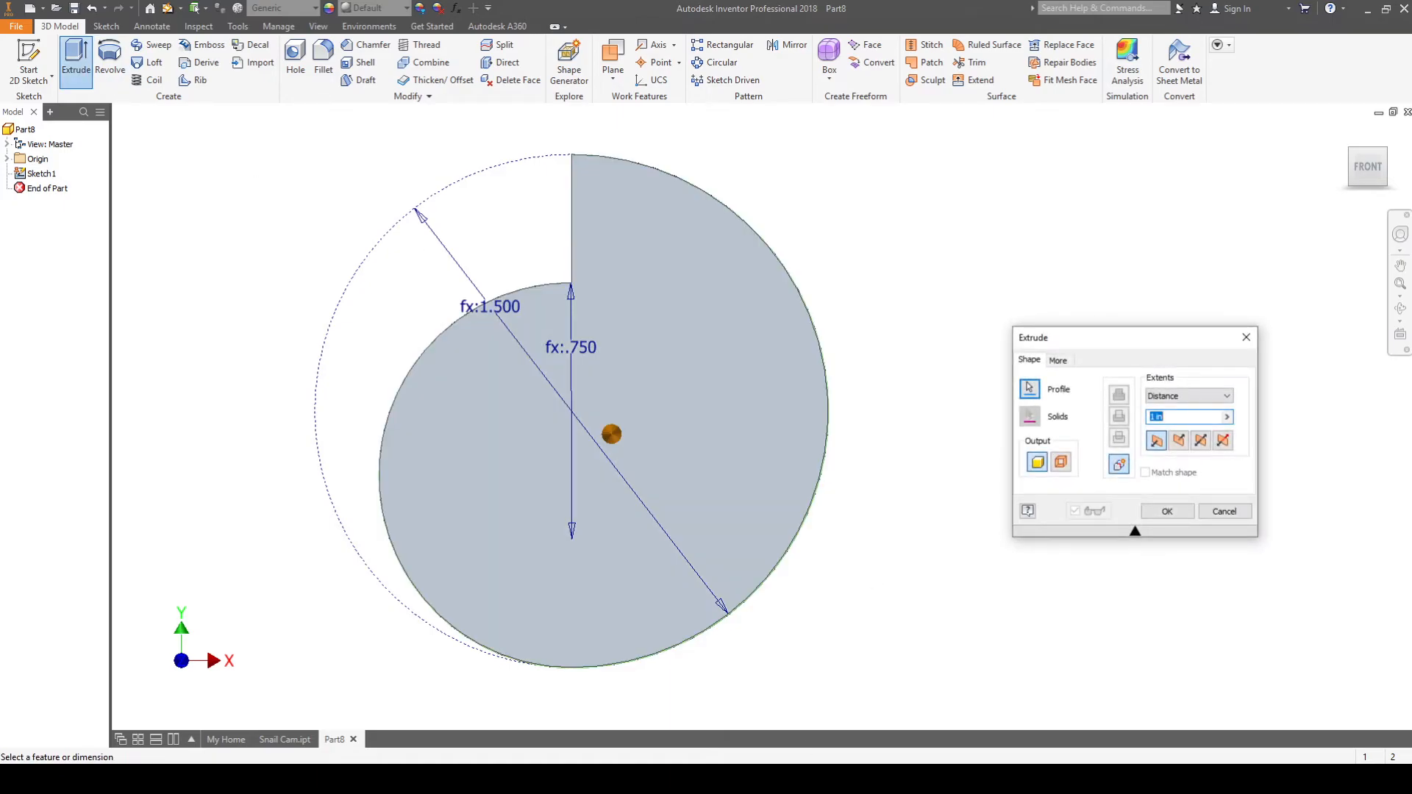
key(alt+Tab)
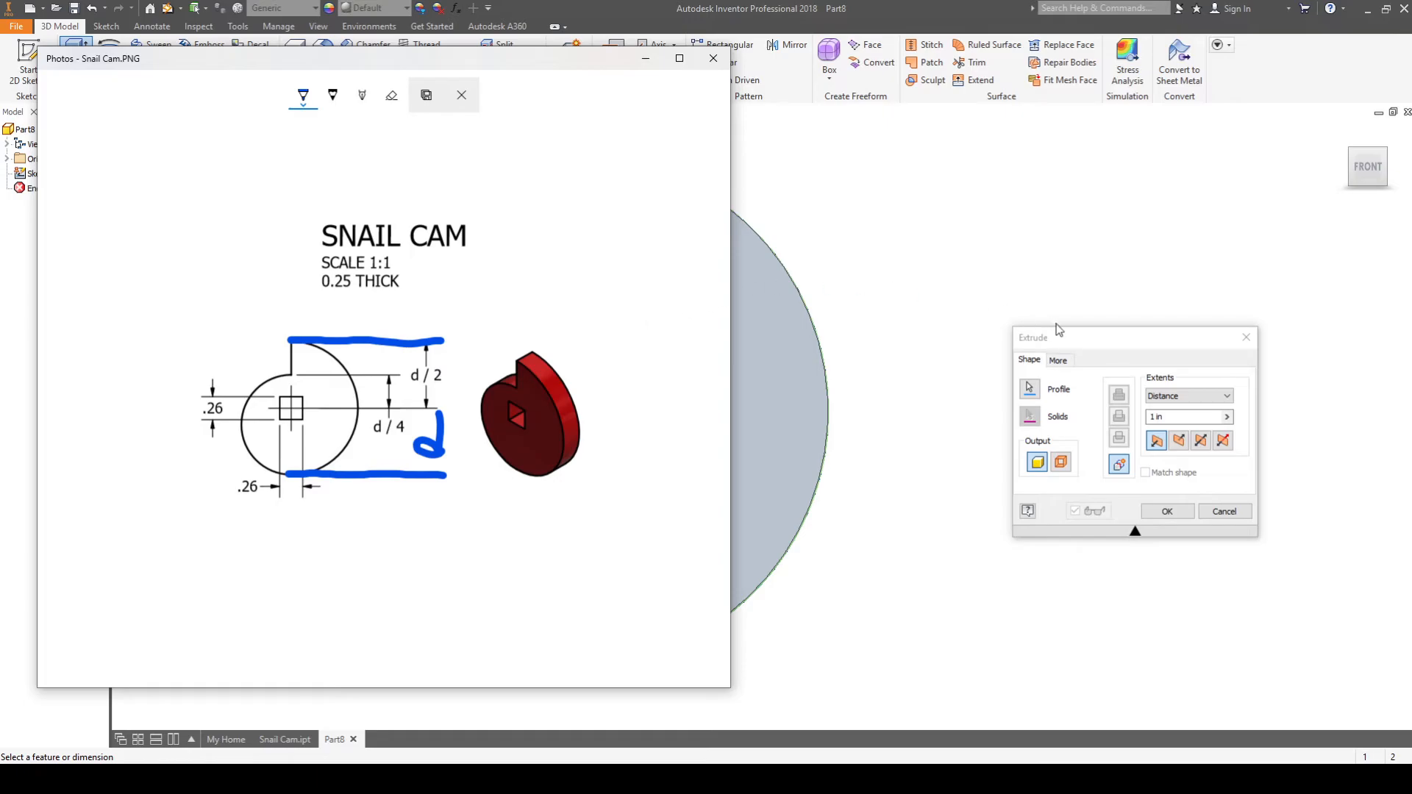
click(932, 378)
click(1176, 417)
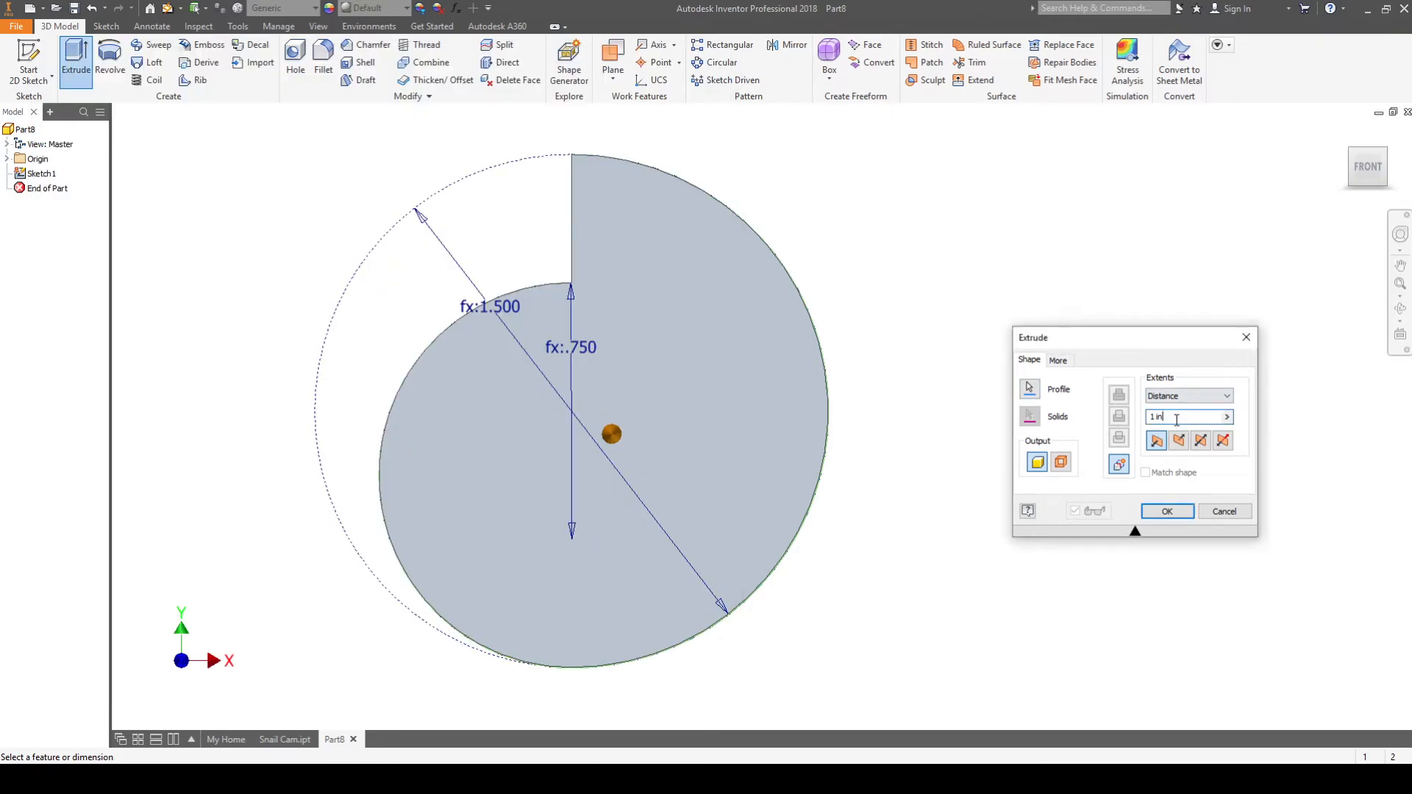
text(0.25)
click(1181, 517)
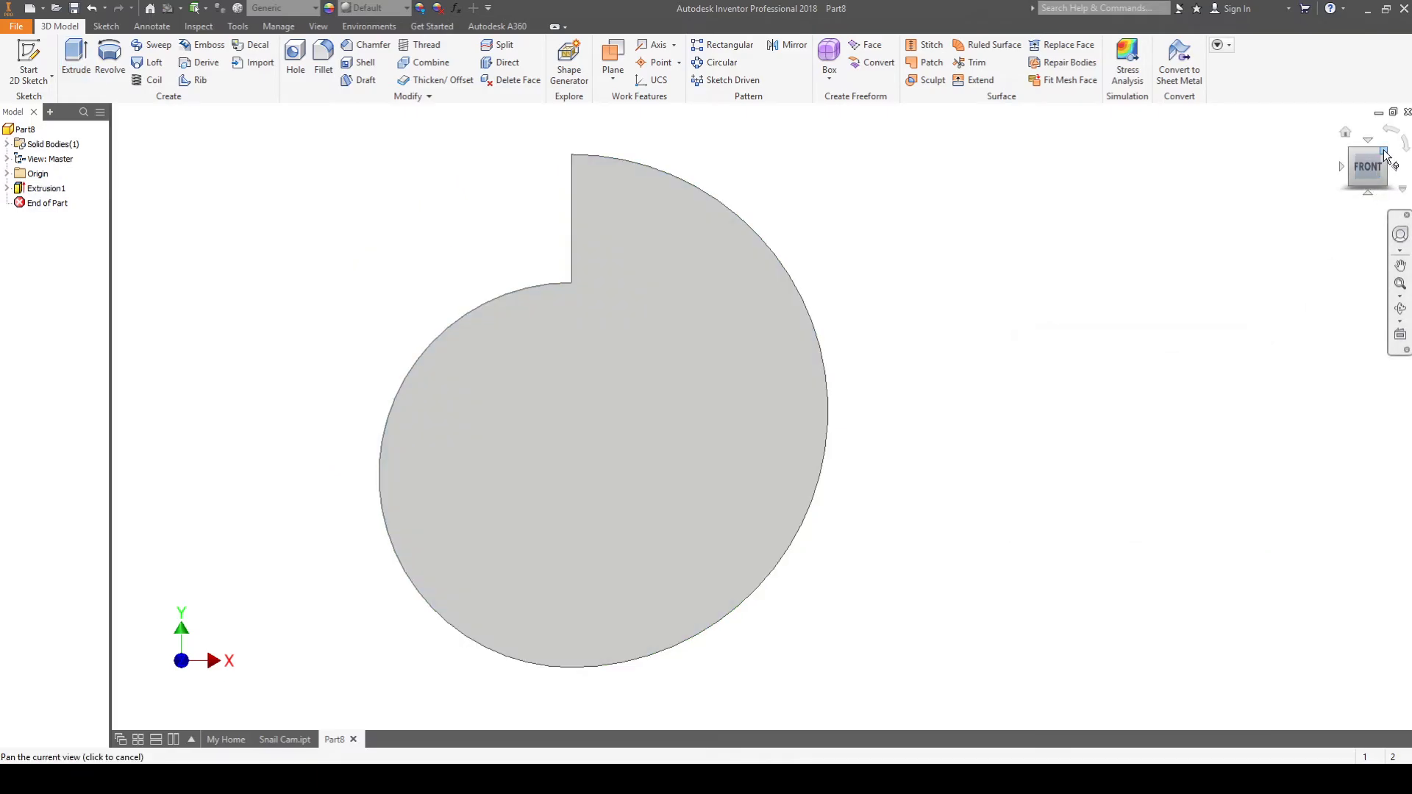
Start a new sketch on the cam's front face, viewed straight on
click(1347, 136)
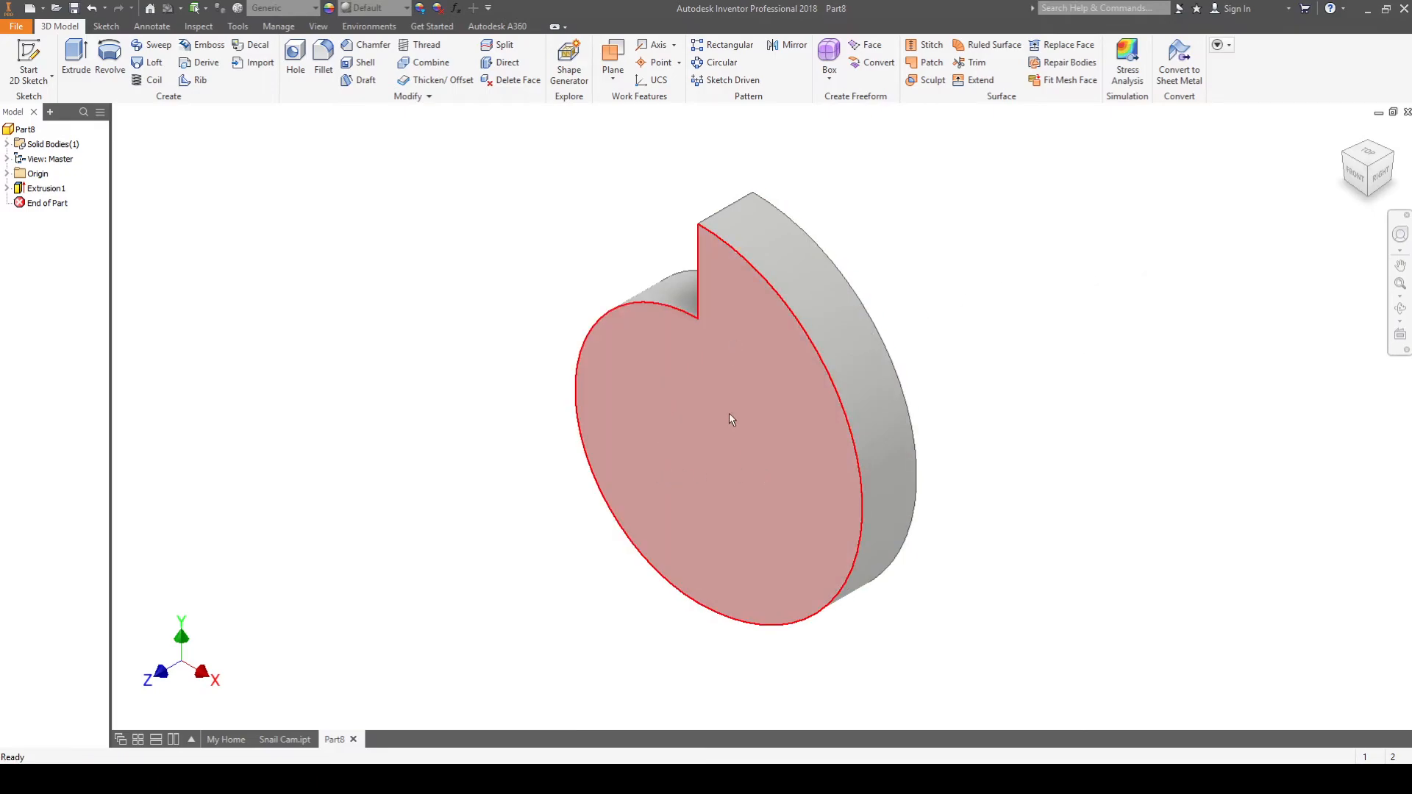
click(698, 423)
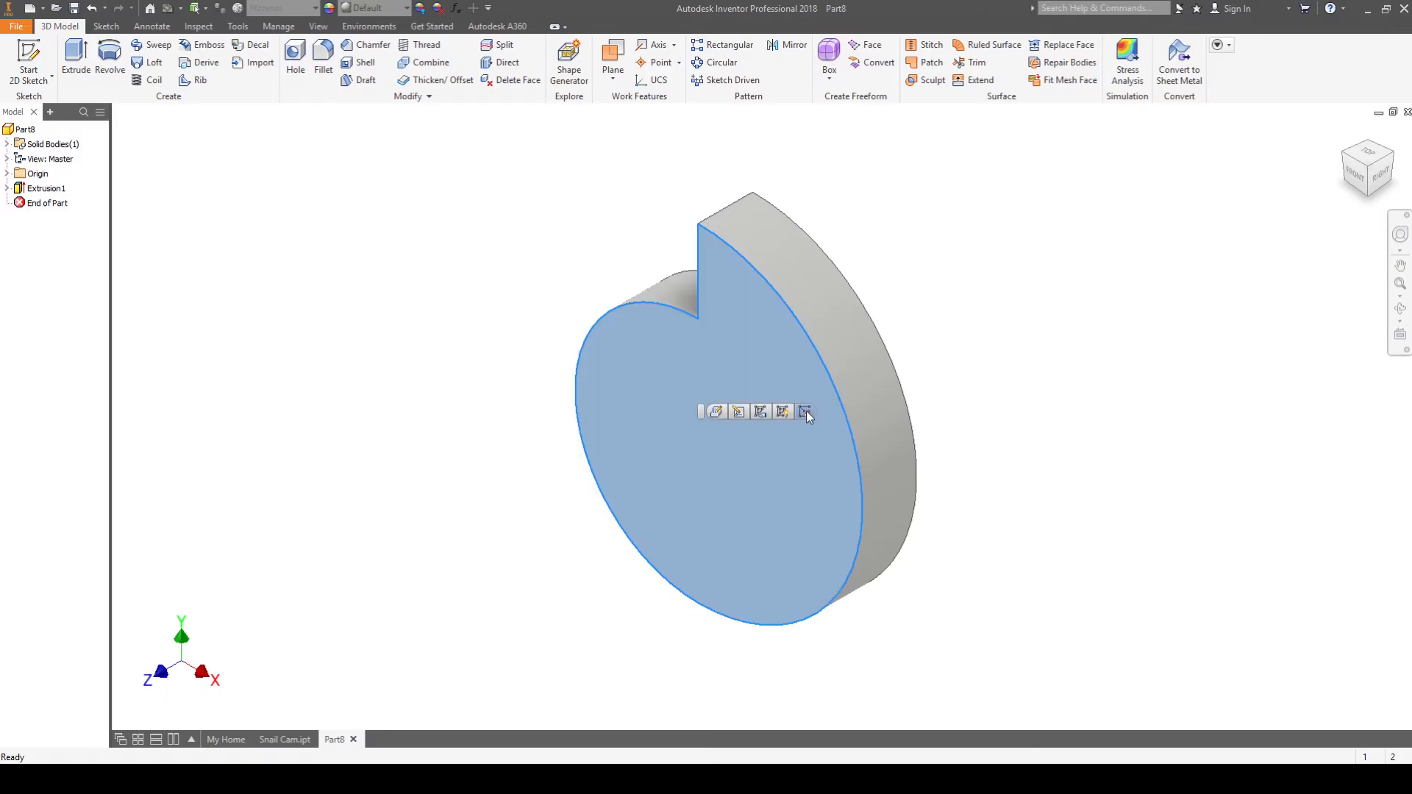
click(806, 411)
click(1350, 178)
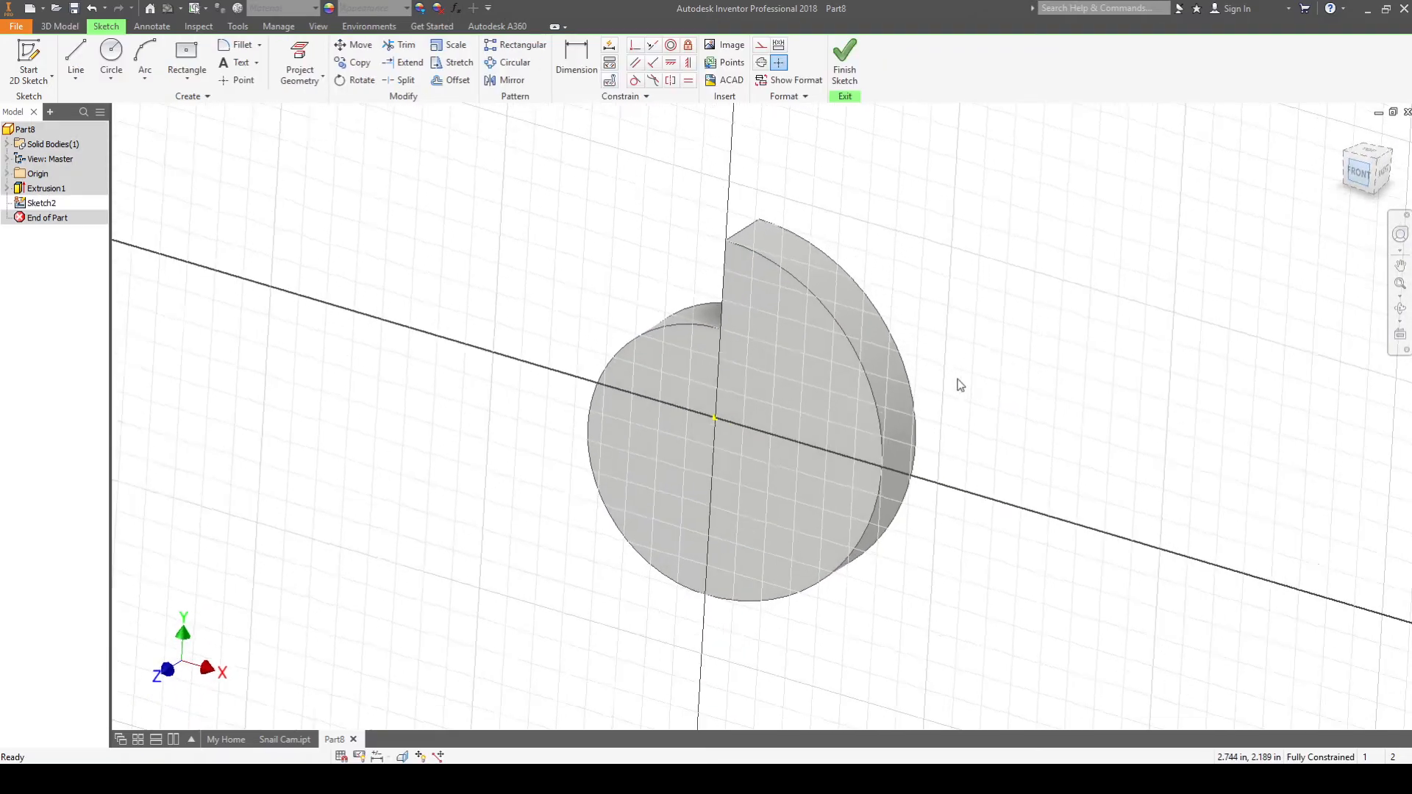
scroll(779, 431, up, 3)
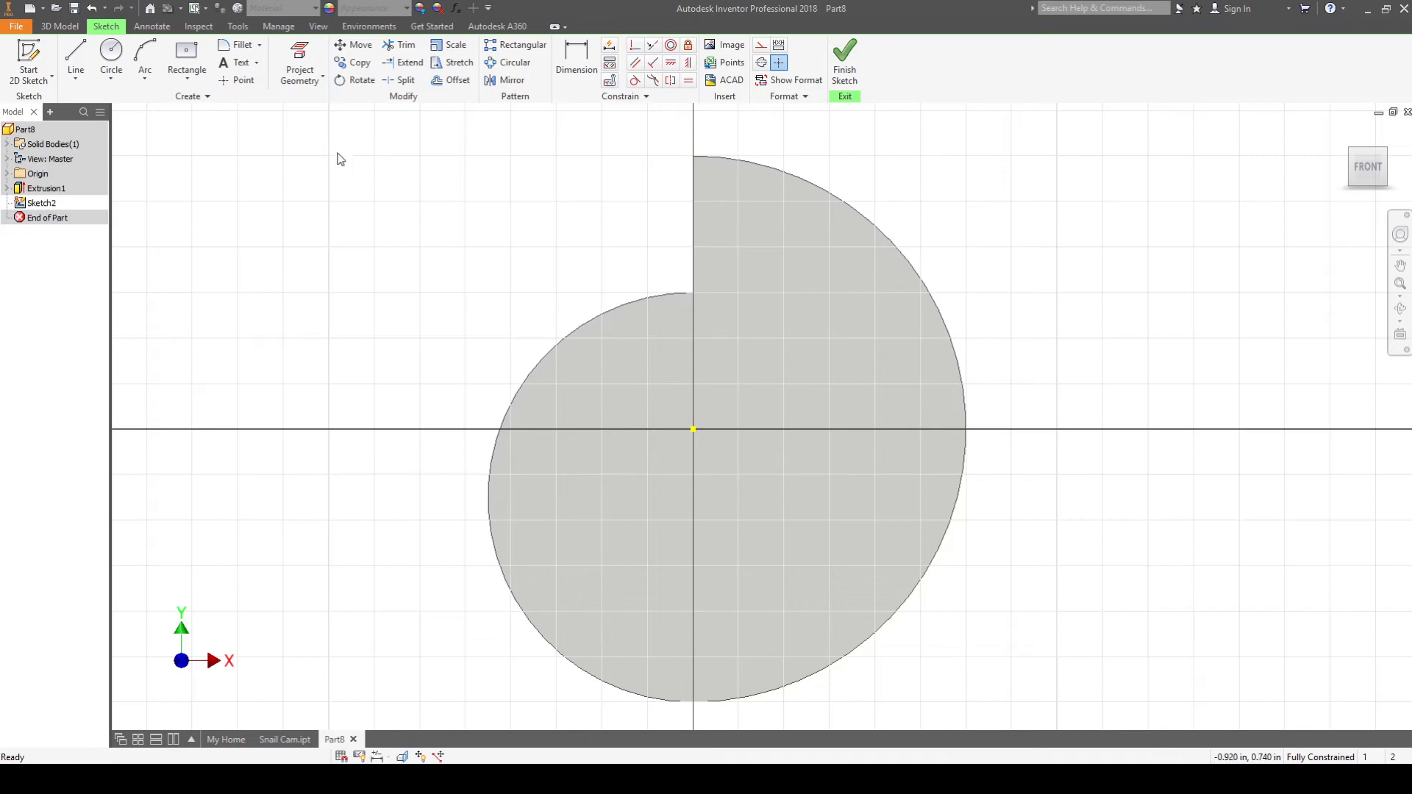
click(189, 80)
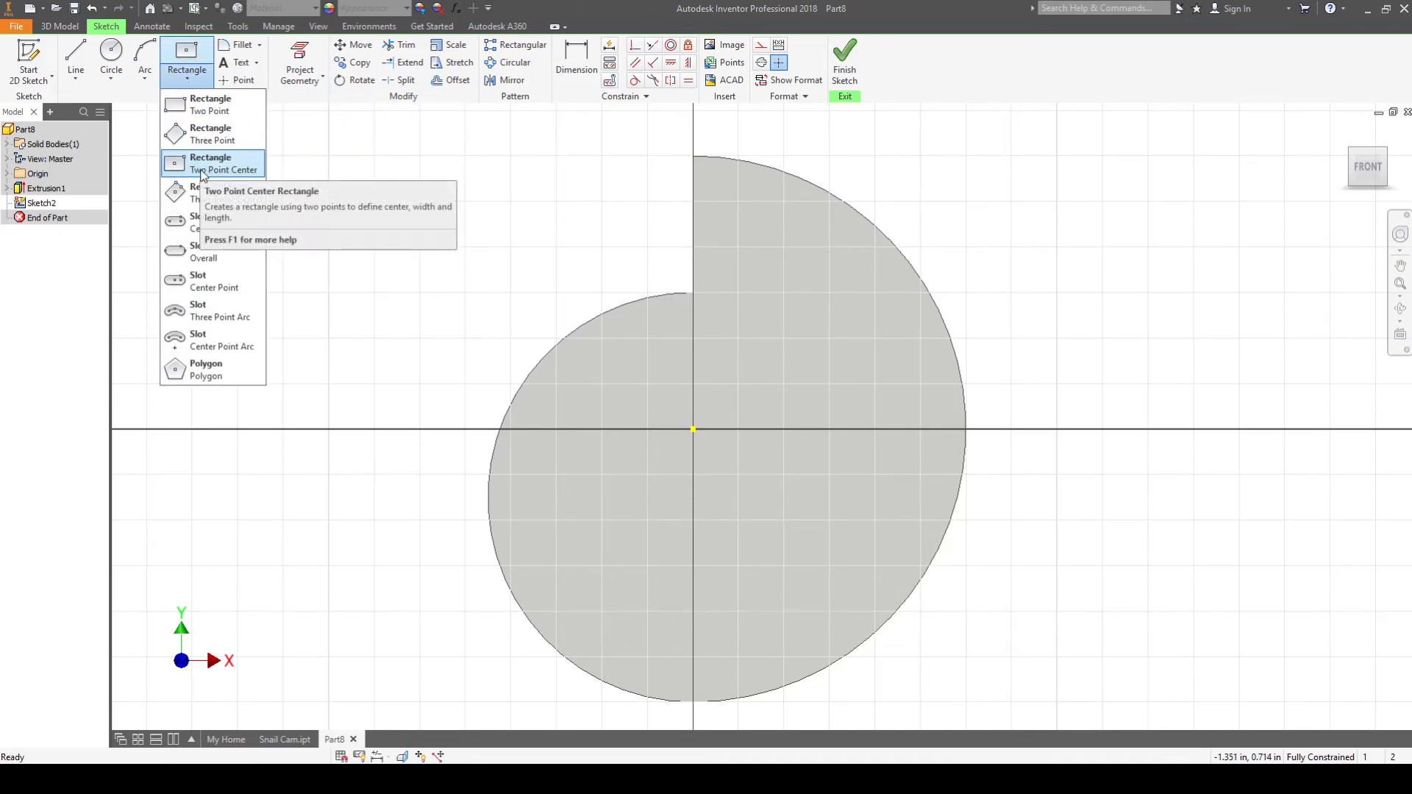
click(197, 166)
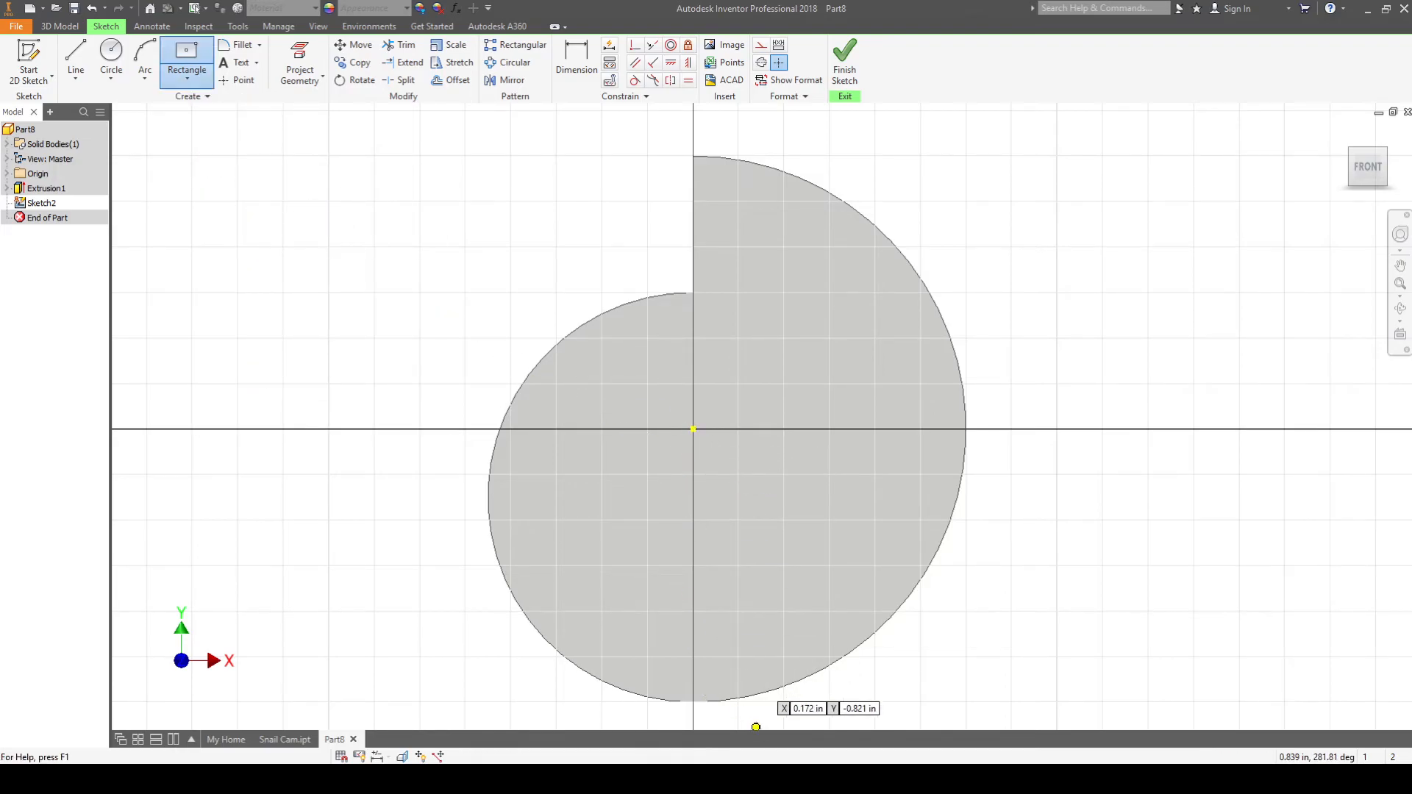
key(alt+Tab)
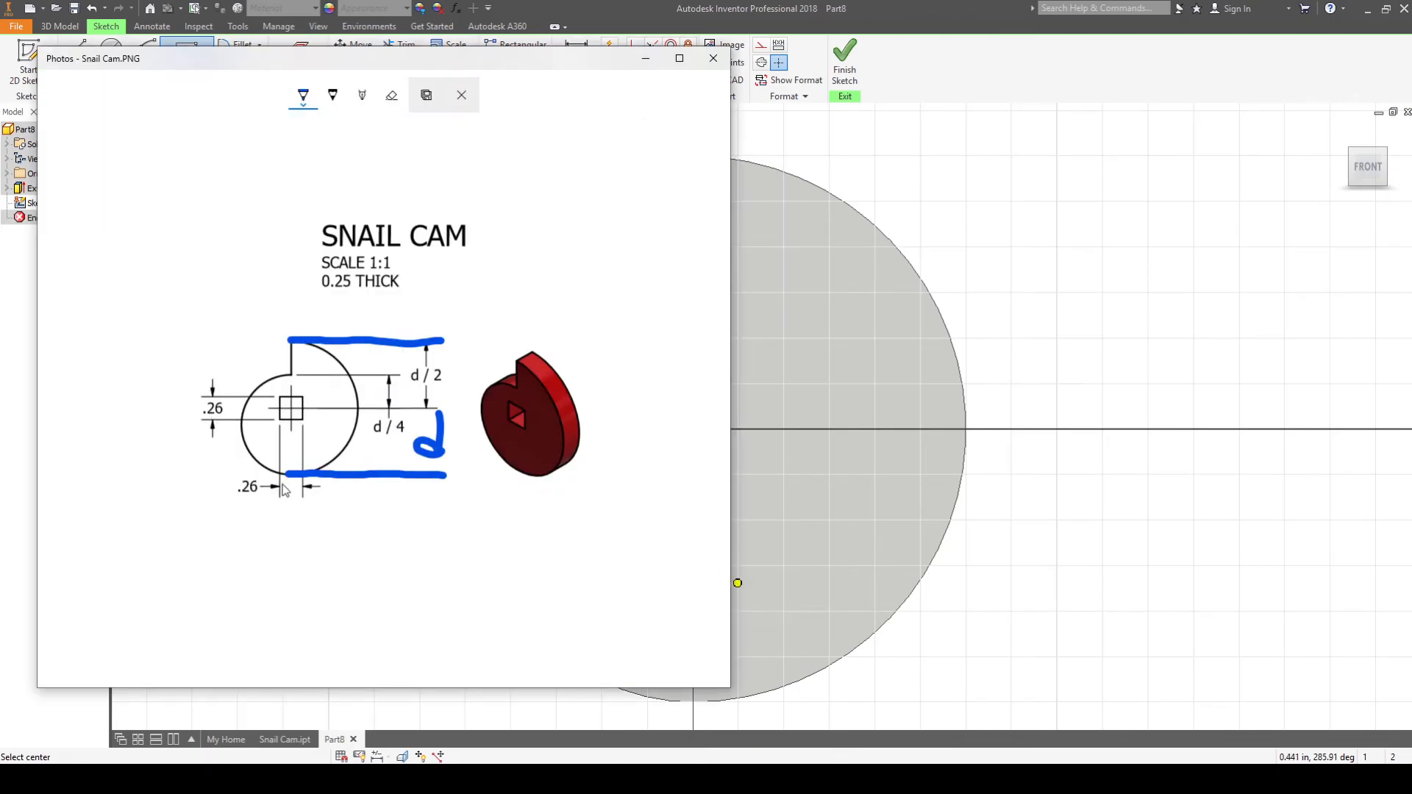
click(911, 370)
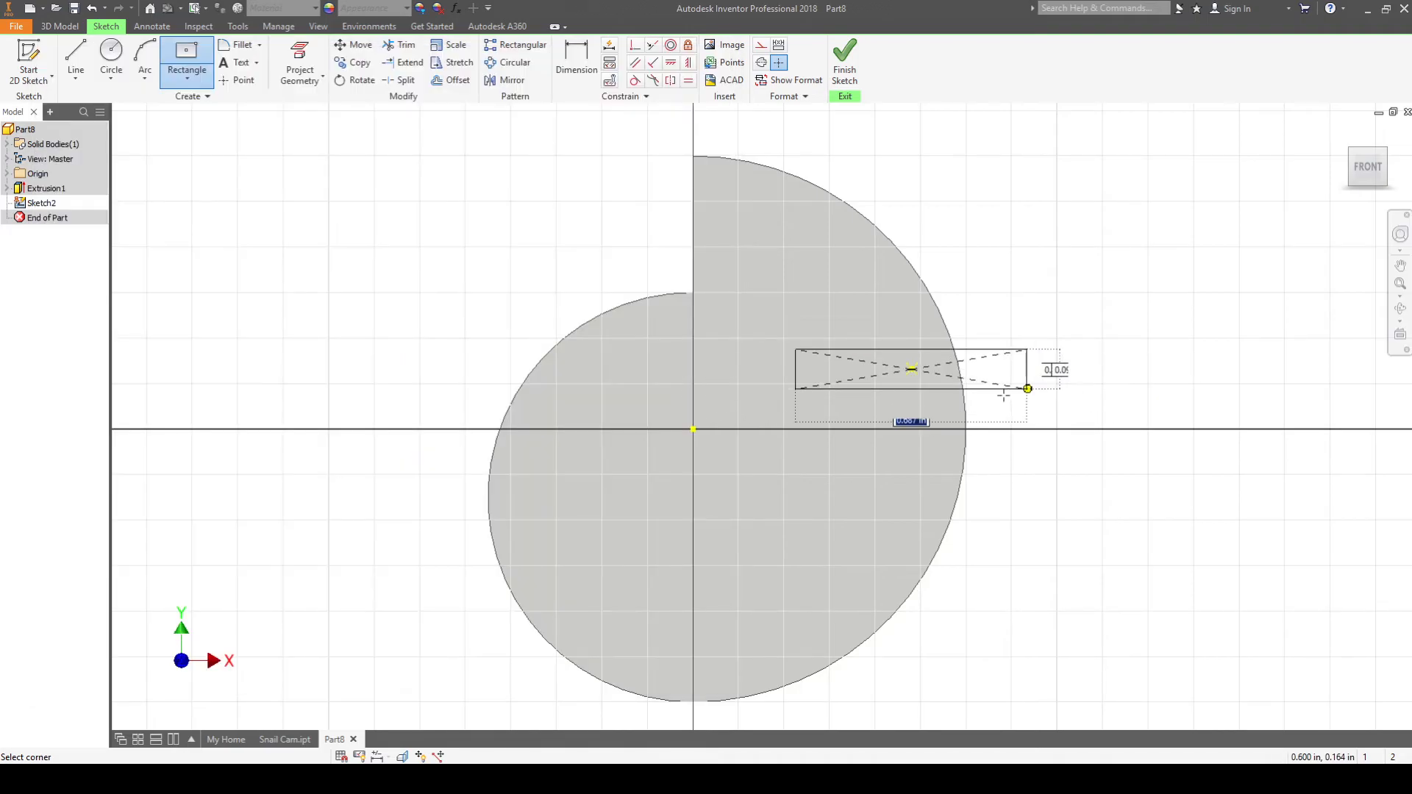
key(Escape)
Sketch a two-point center rectangle at the origin, 0.26 in wide and 0.26 in high, and finish the sketch
click(186, 78)
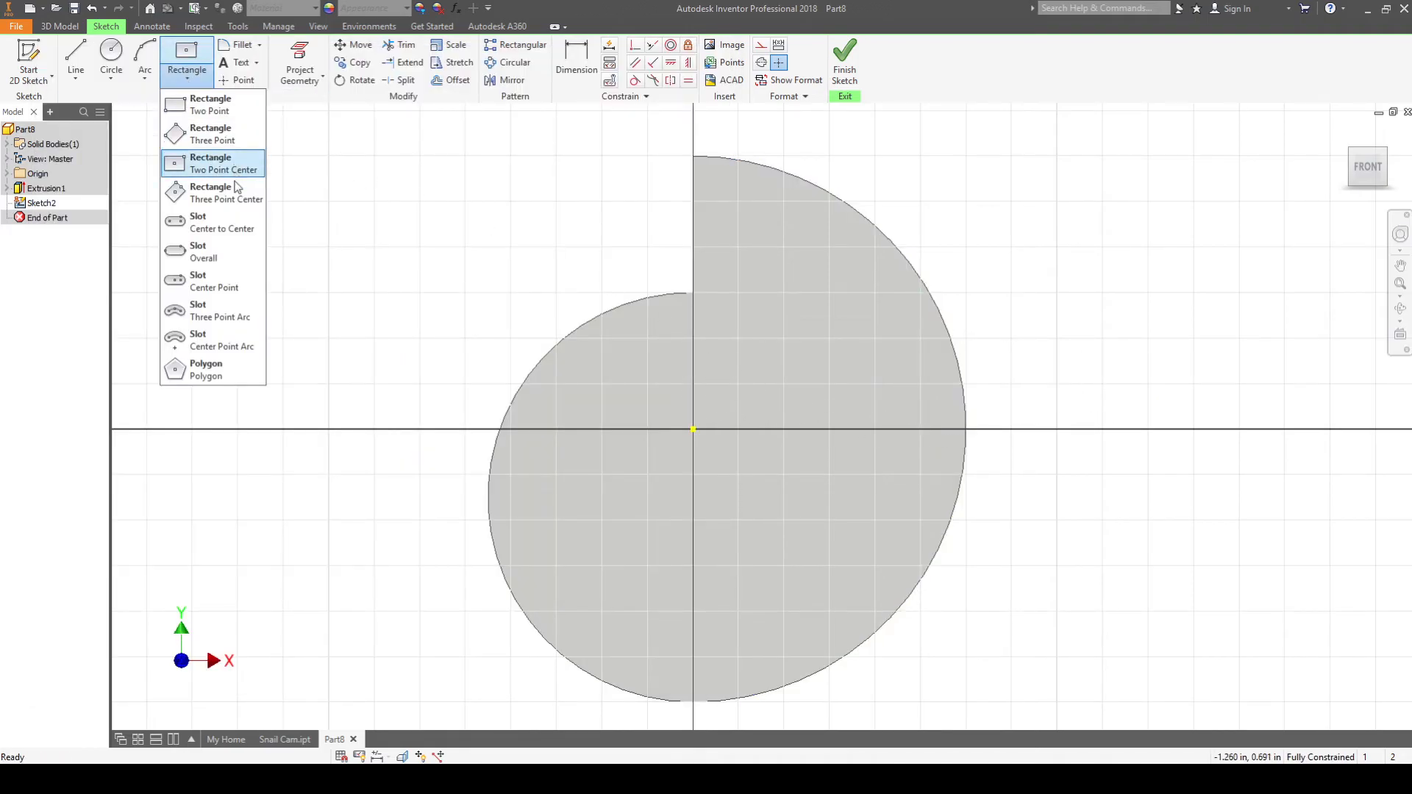
click(206, 158)
click(693, 427)
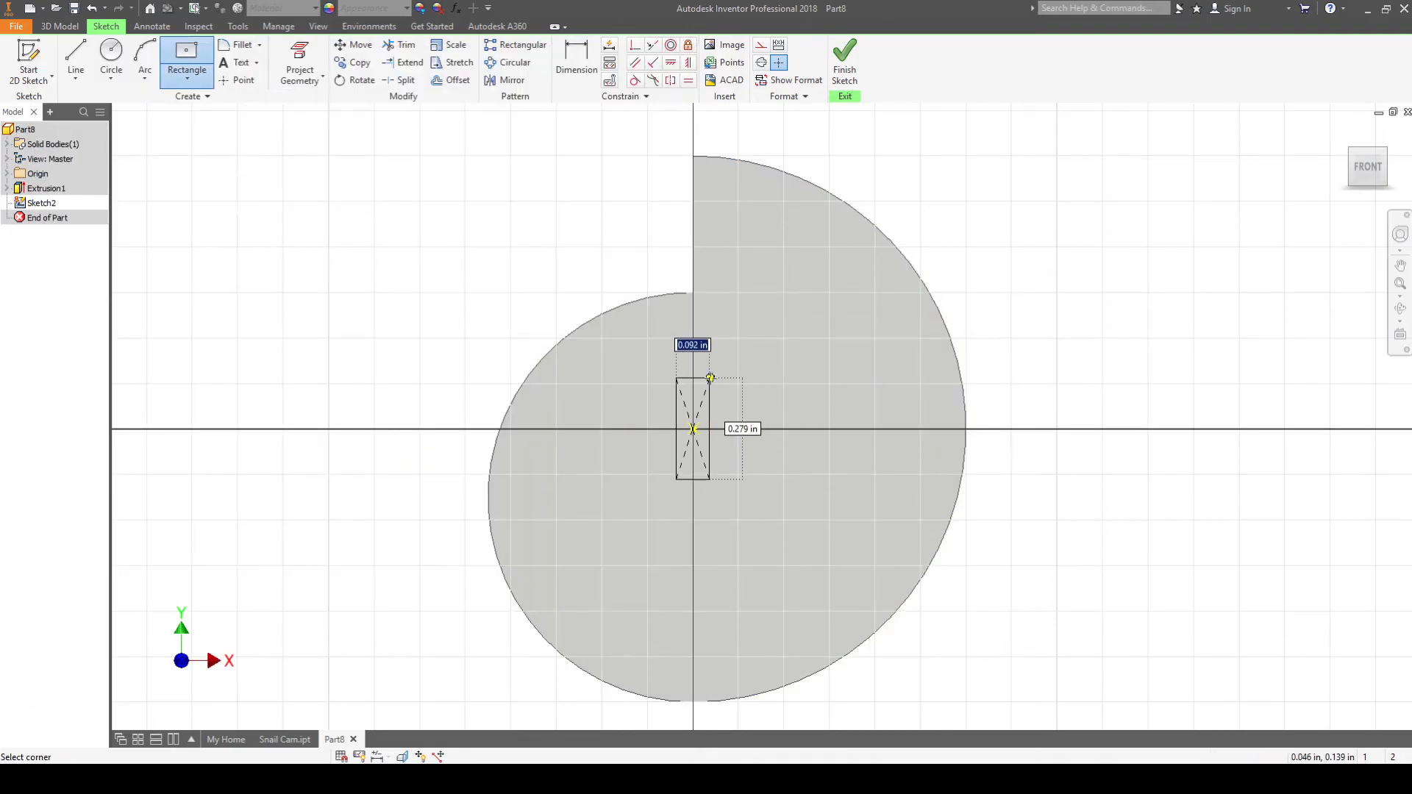
text(.26)
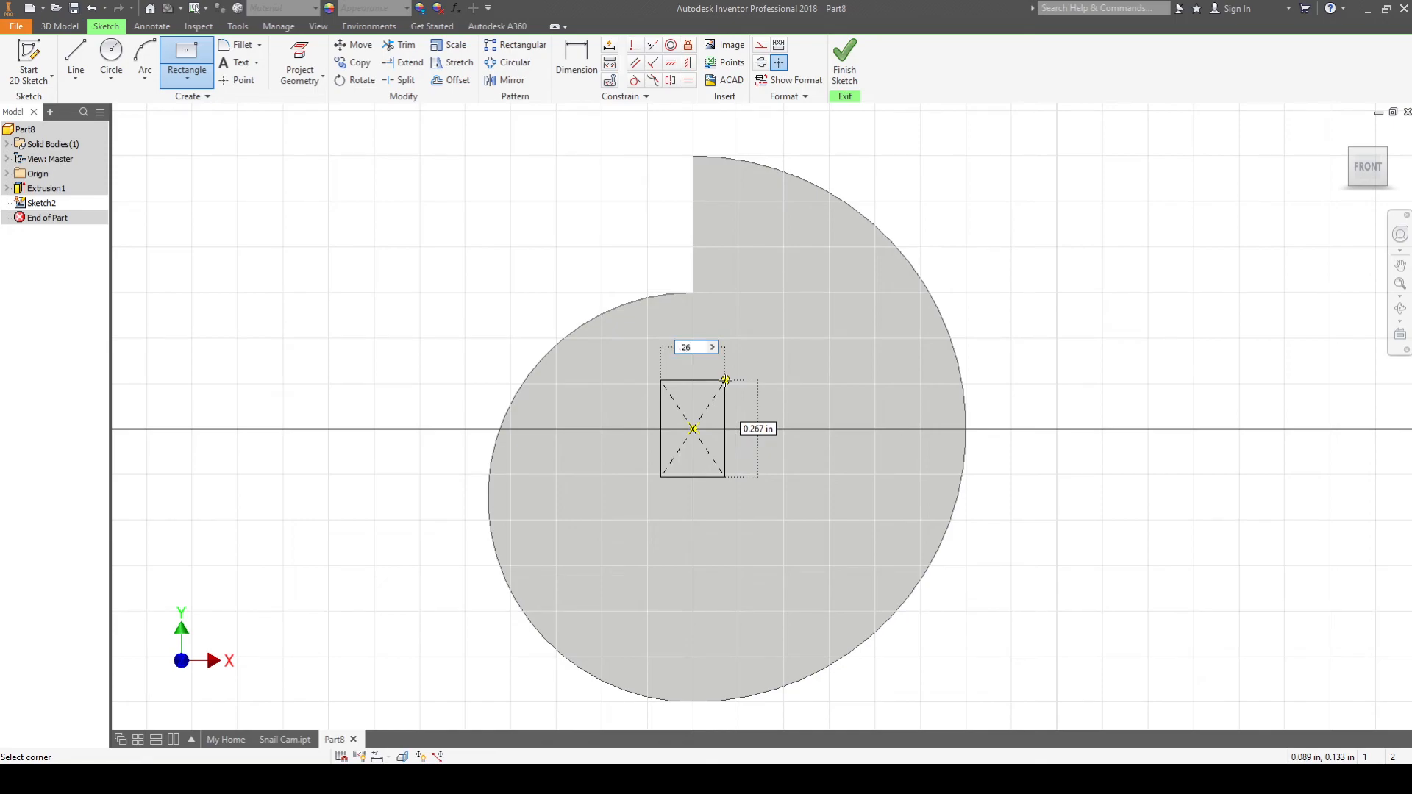
key(Tab)
text(.)
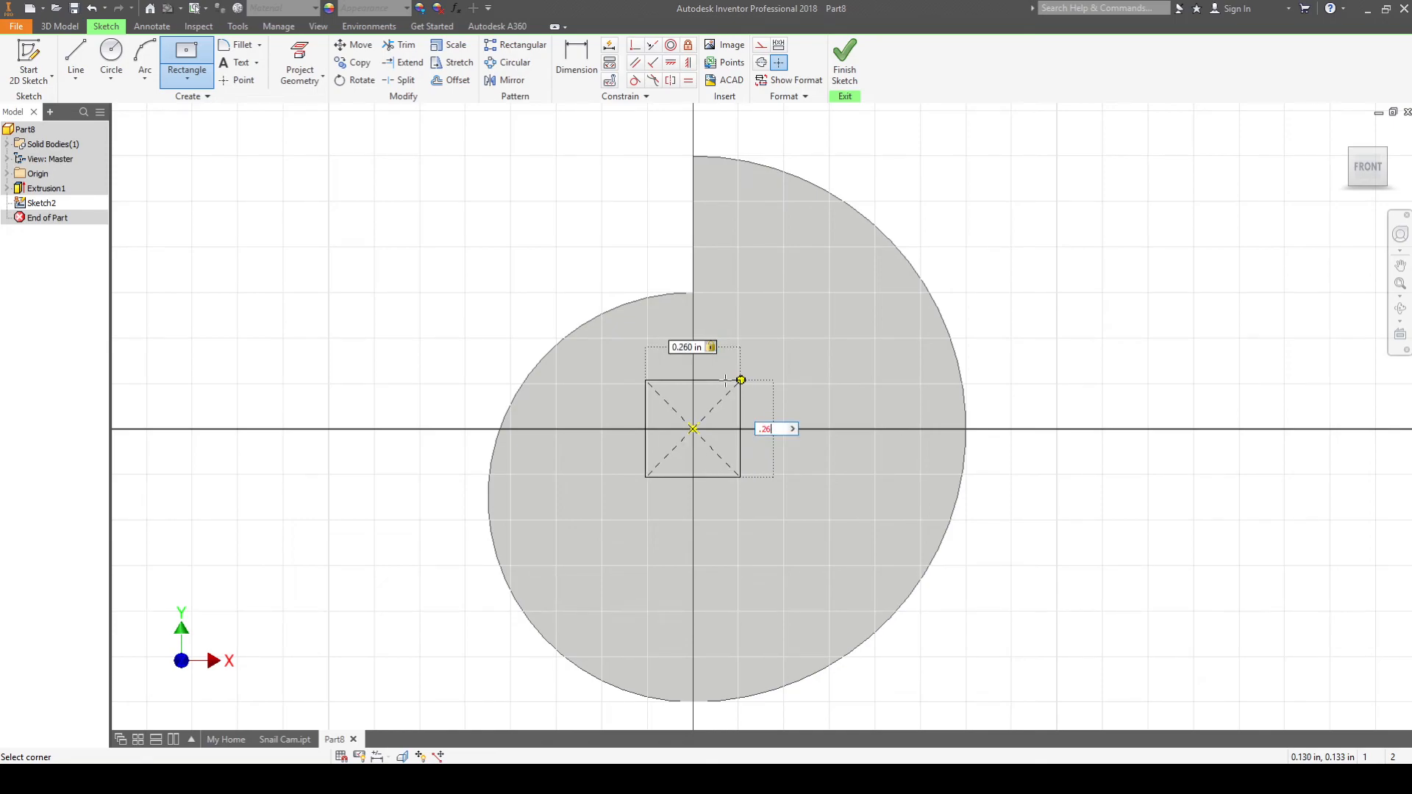
key(Return)
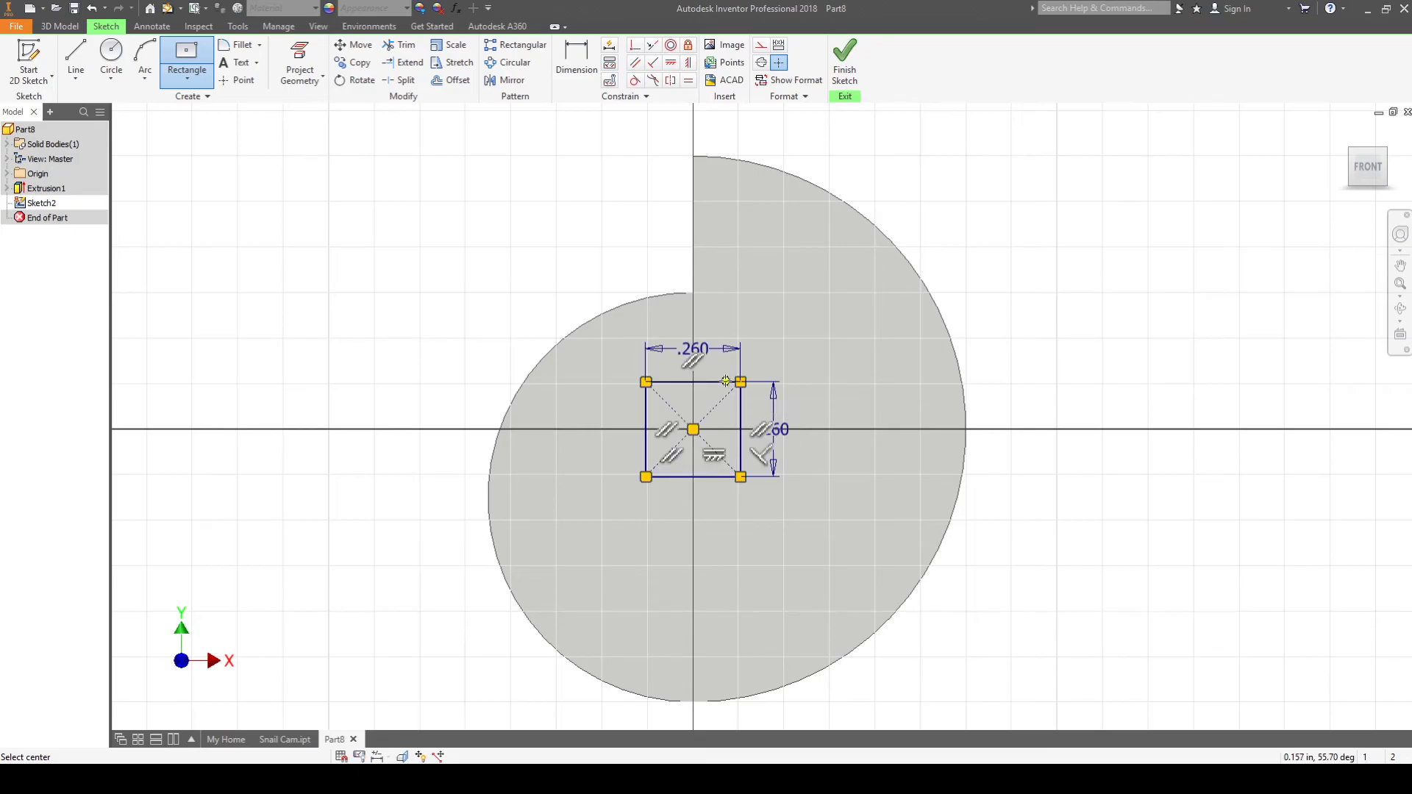
key(Escape)
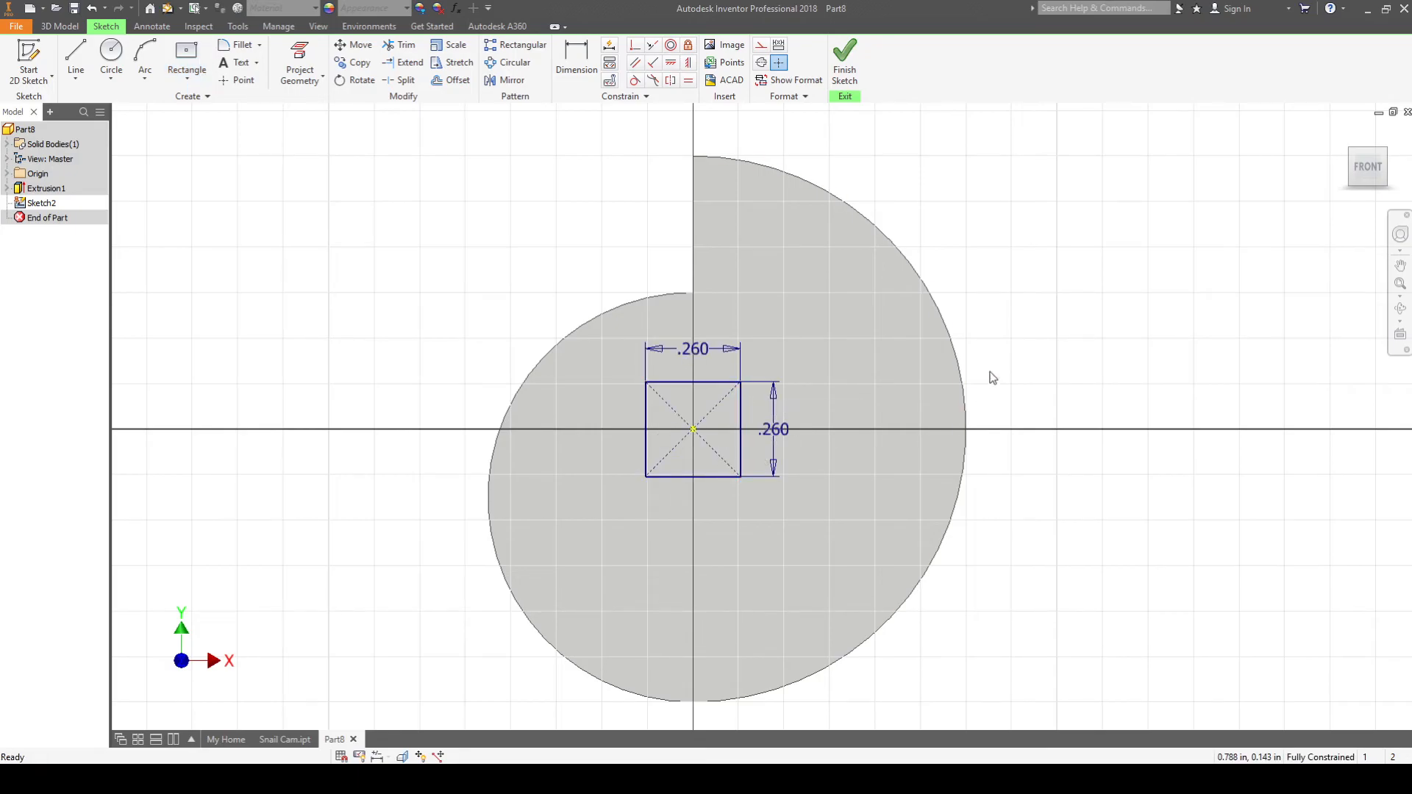
click(843, 69)
Cut the square profile through the cam with an Extrude using the All extent
click(75, 58)
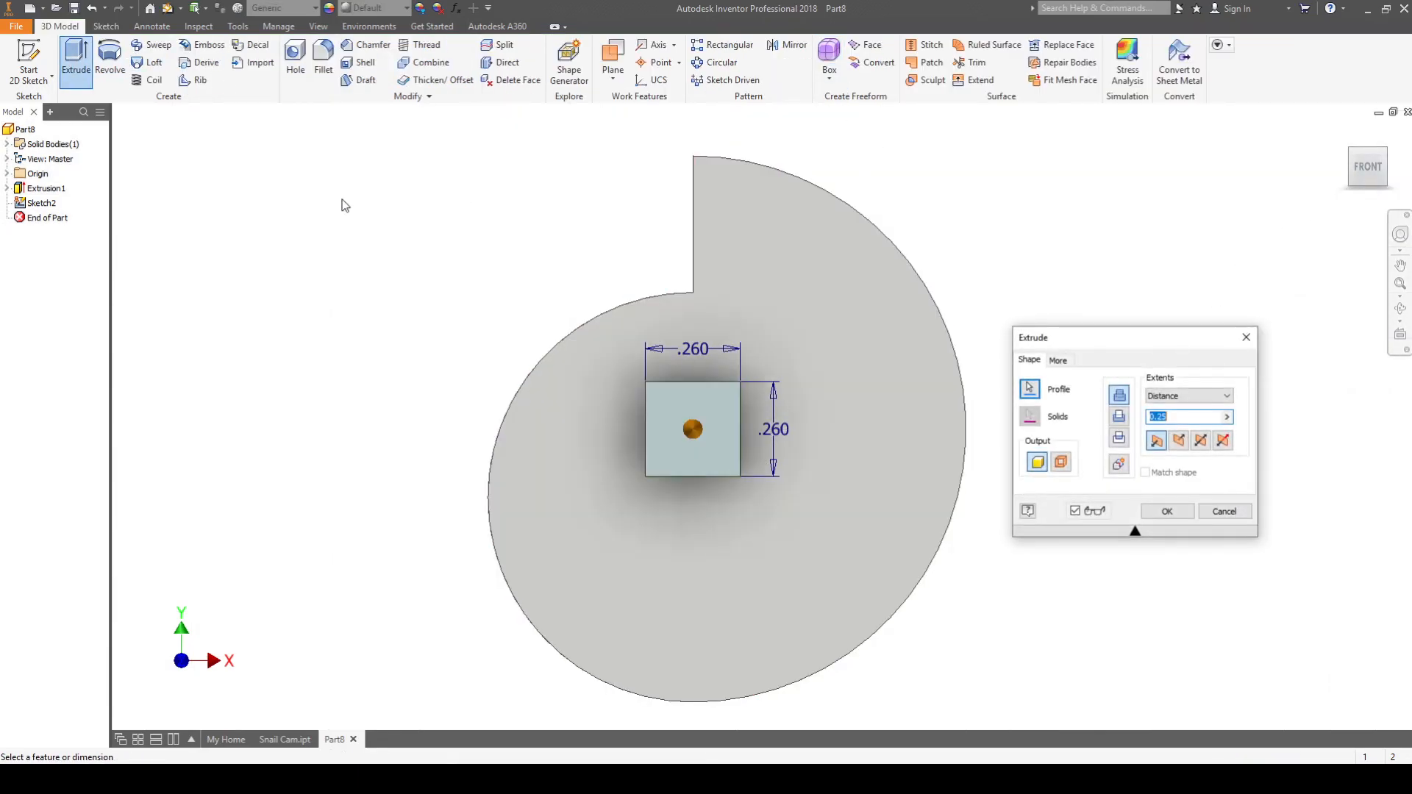
click(1119, 417)
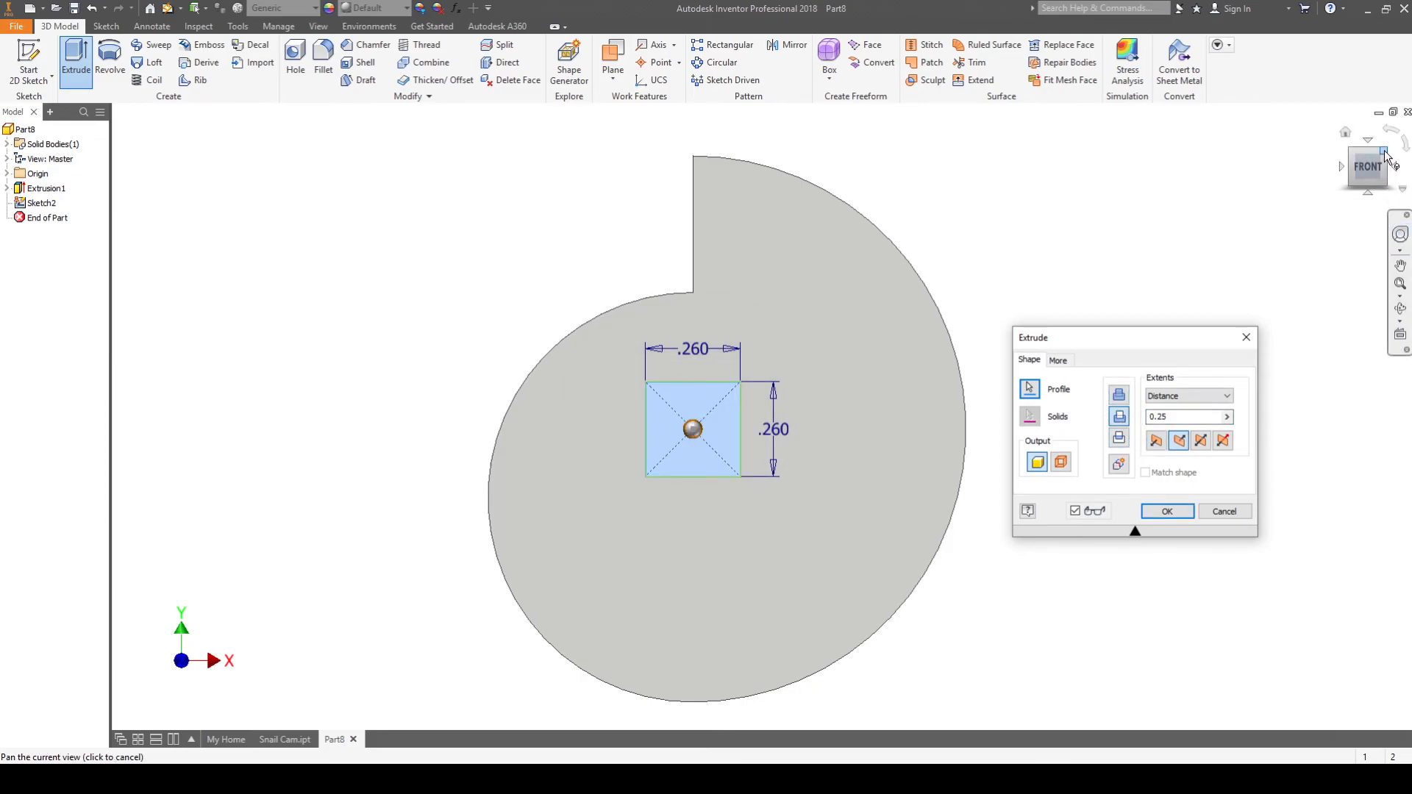
click(1189, 395)
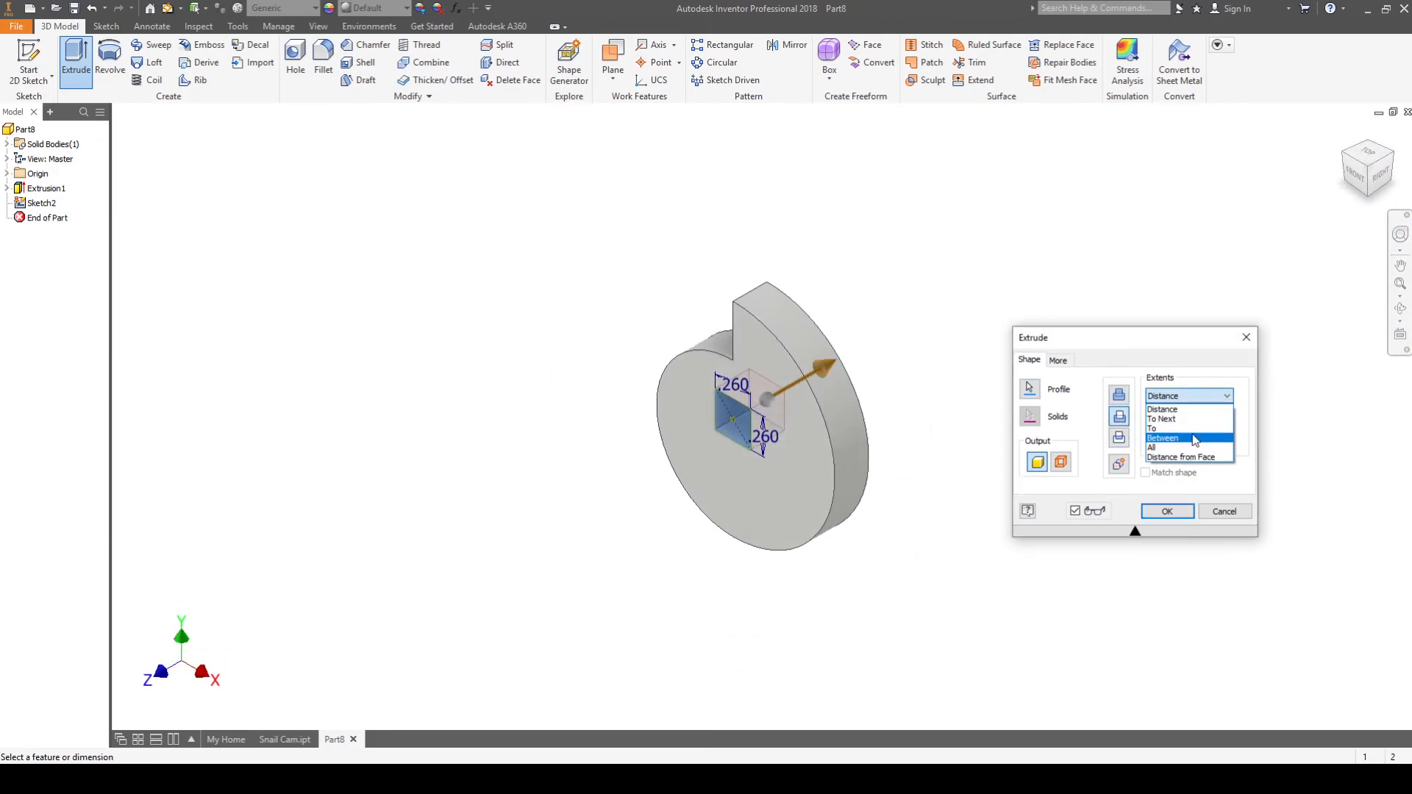
click(1188, 448)
click(1167, 513)
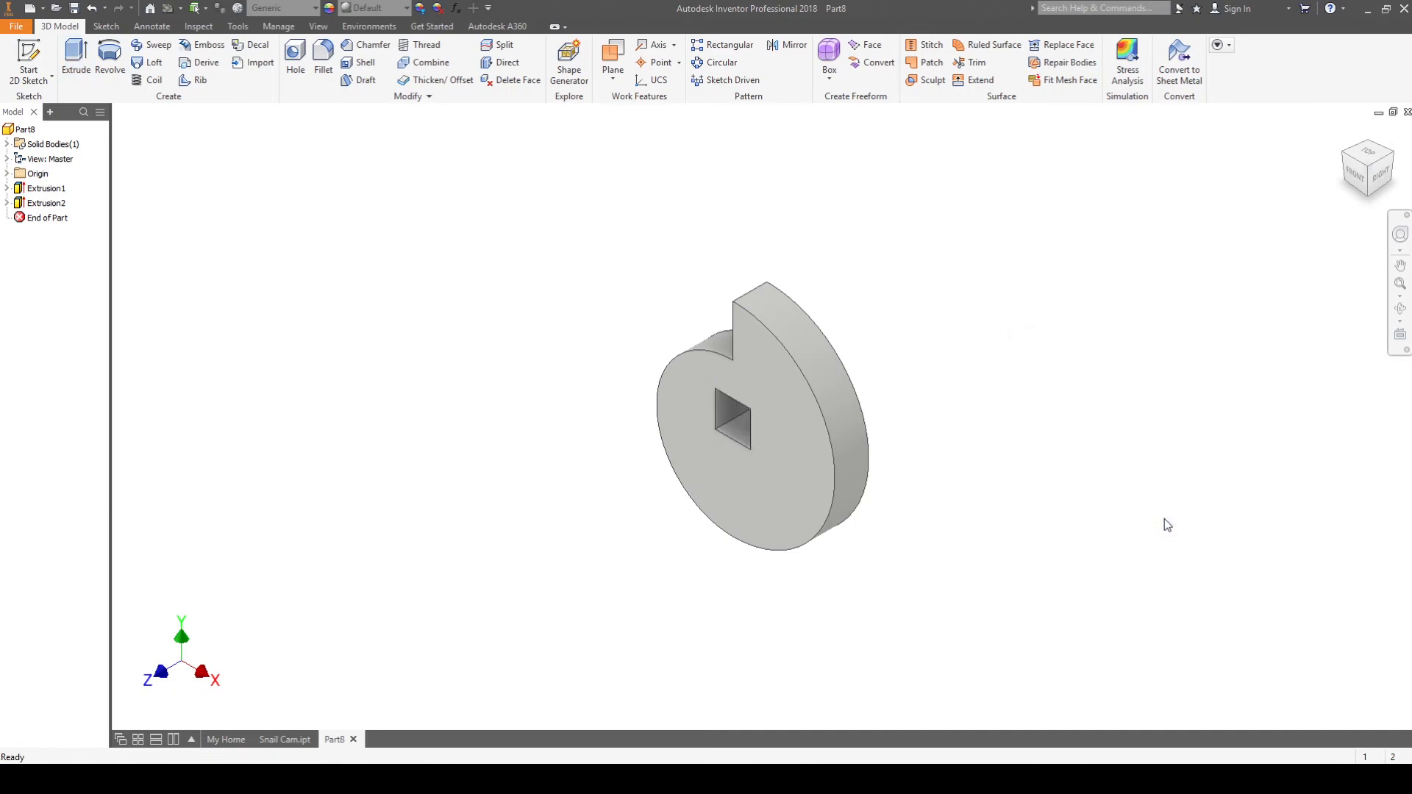
Assign the ABS Plastic material to the cam
middle_drag(961, 381, 898, 404)
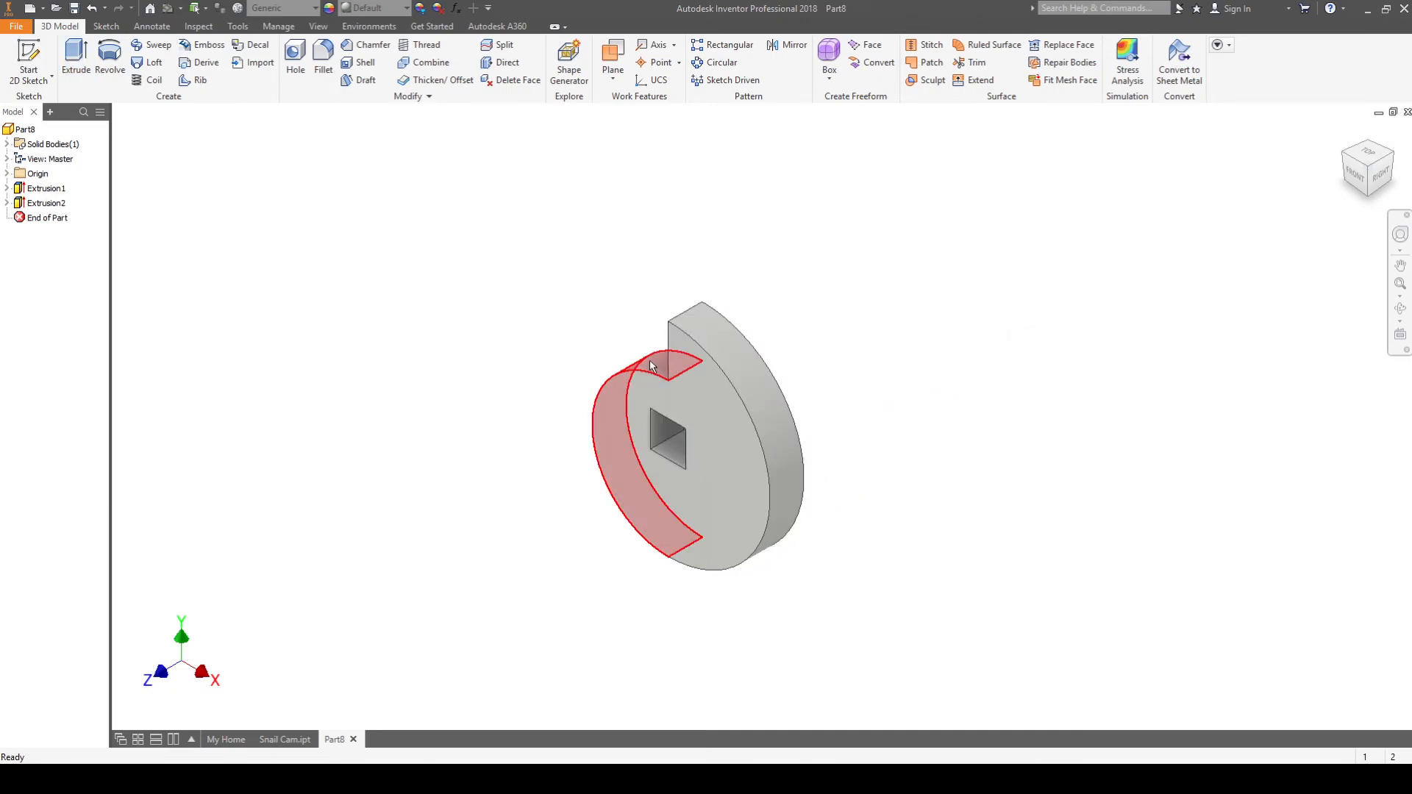
click(297, 14)
drag(390, 163, 385, 46)
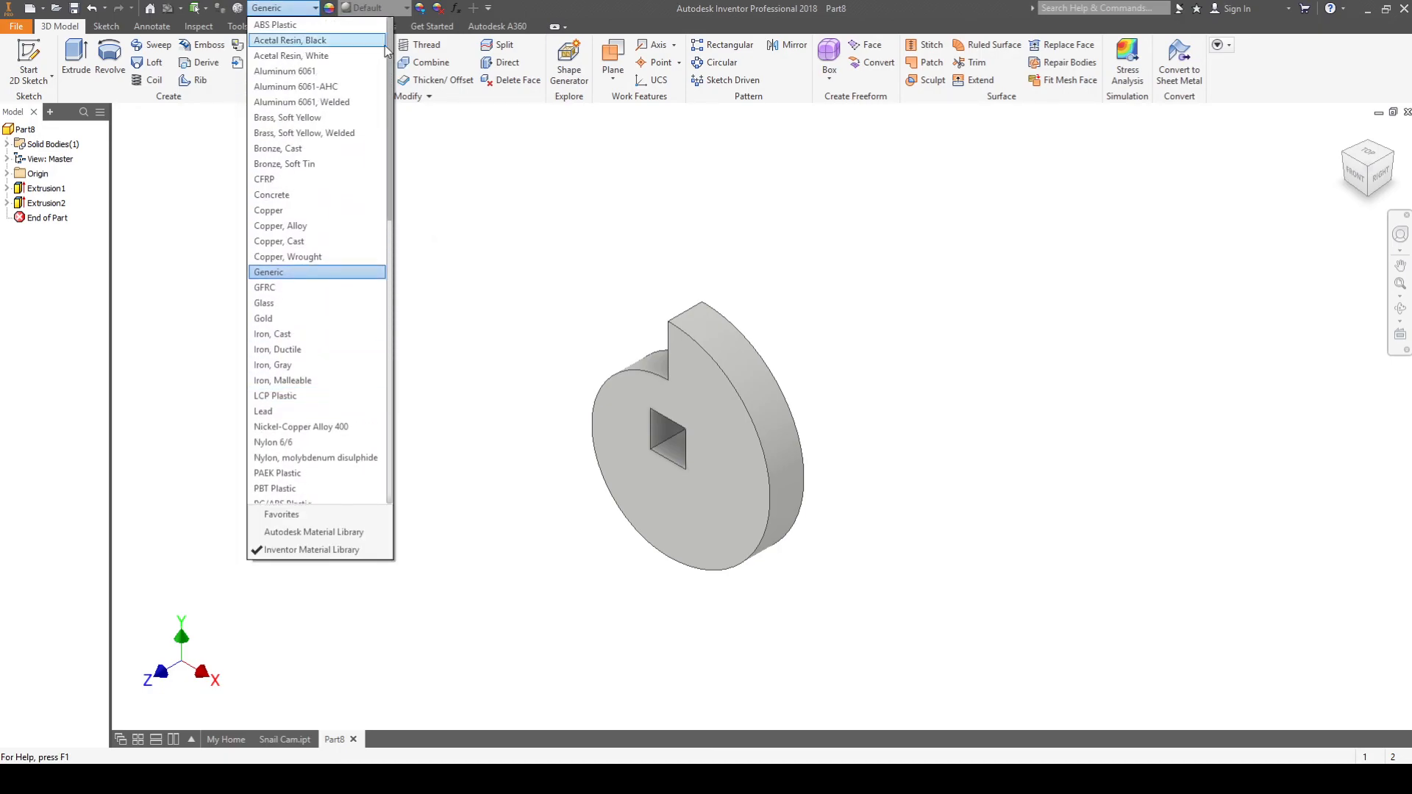
click(278, 27)
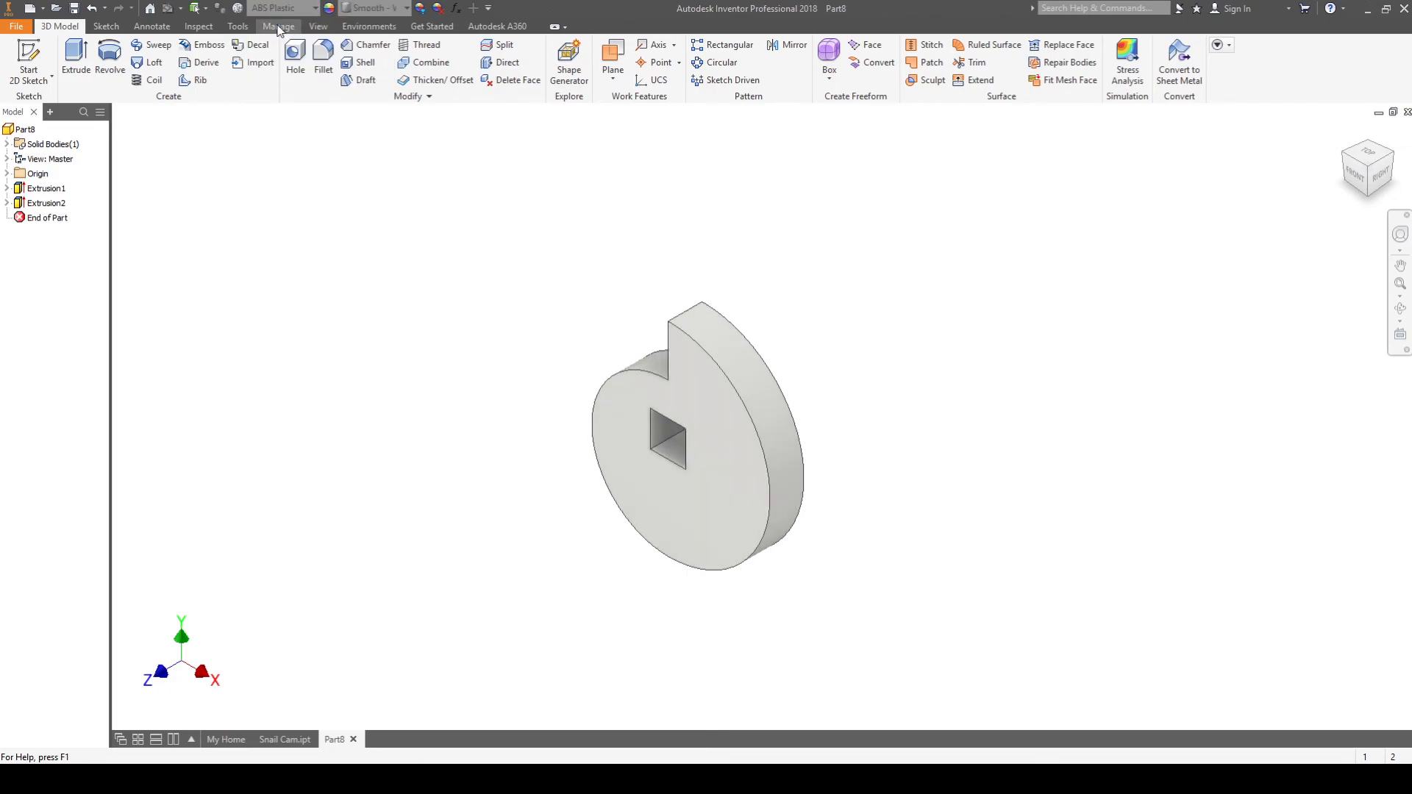
Adjust the cam's appearance to red with RGB values 255, 0, 0 and apply it
click(420, 9)
click(700, 335)
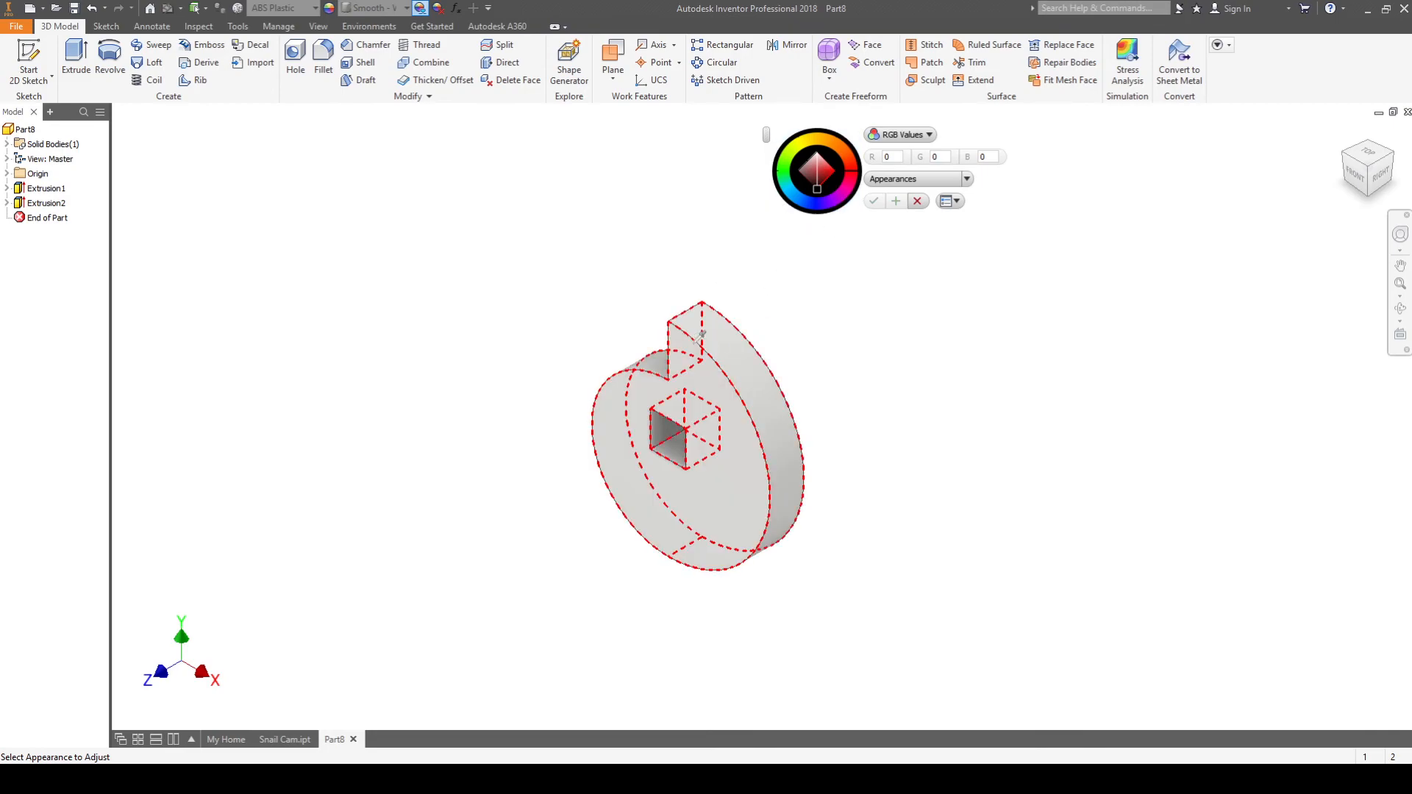
click(855, 173)
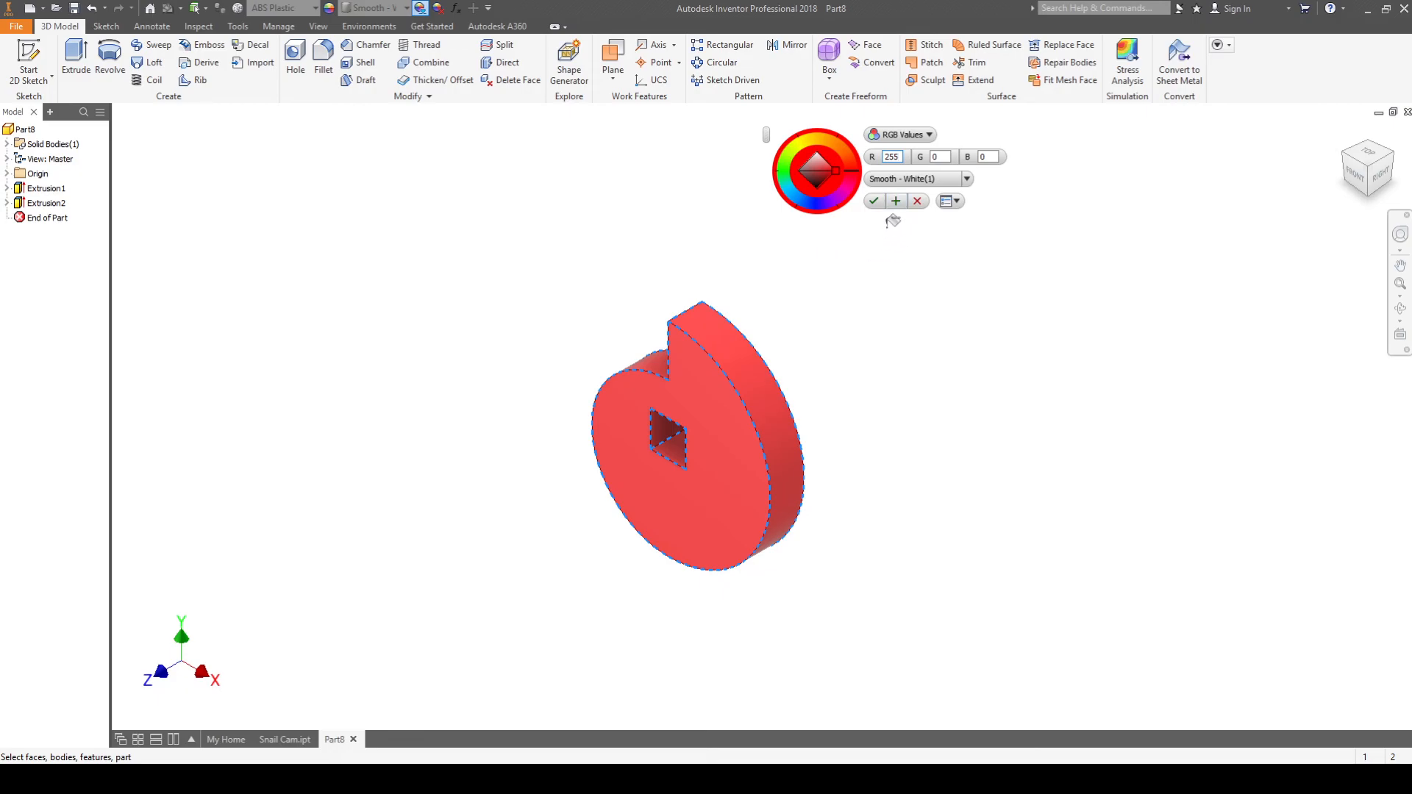
click(875, 201)
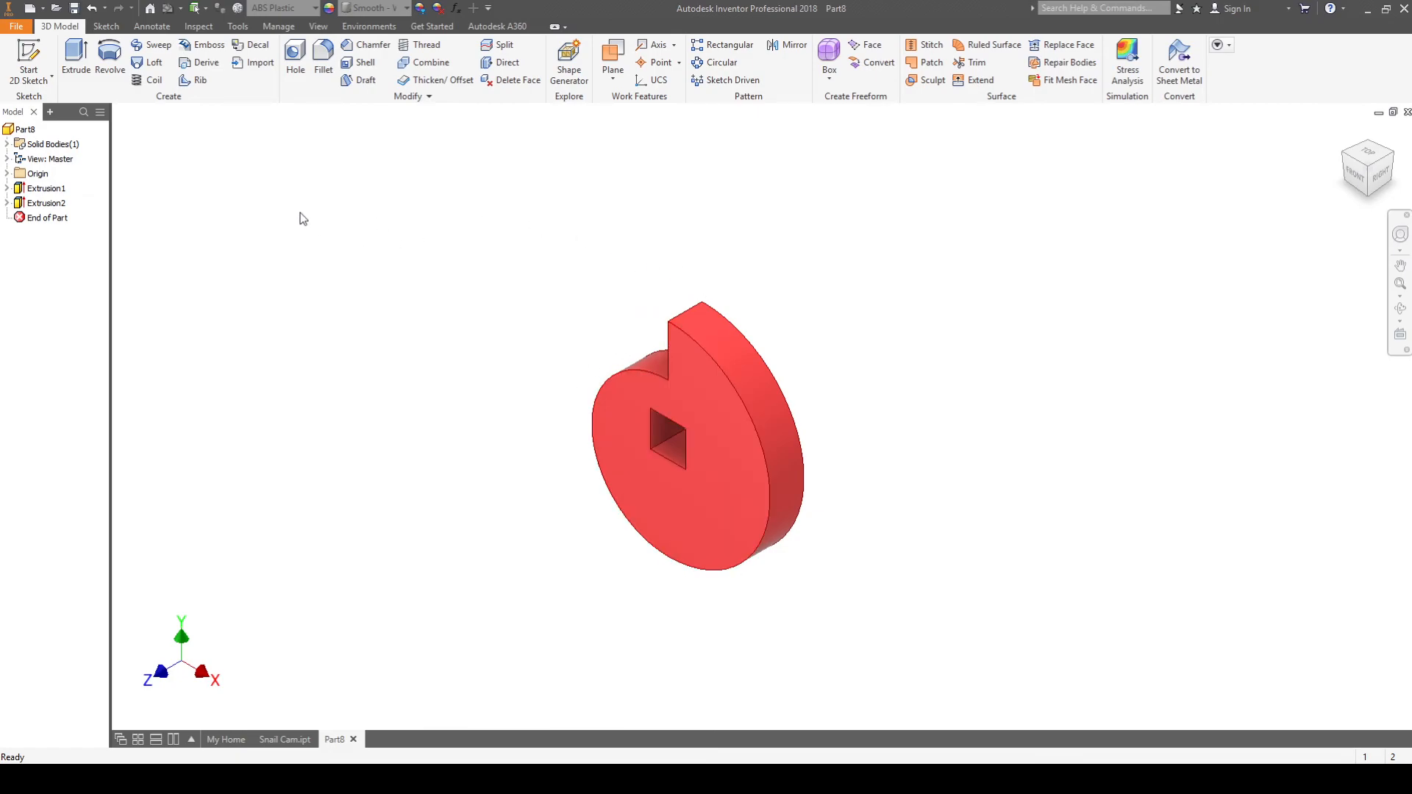
Set the user parameter d to 2 in to test how the cam resizes
click(278, 27)
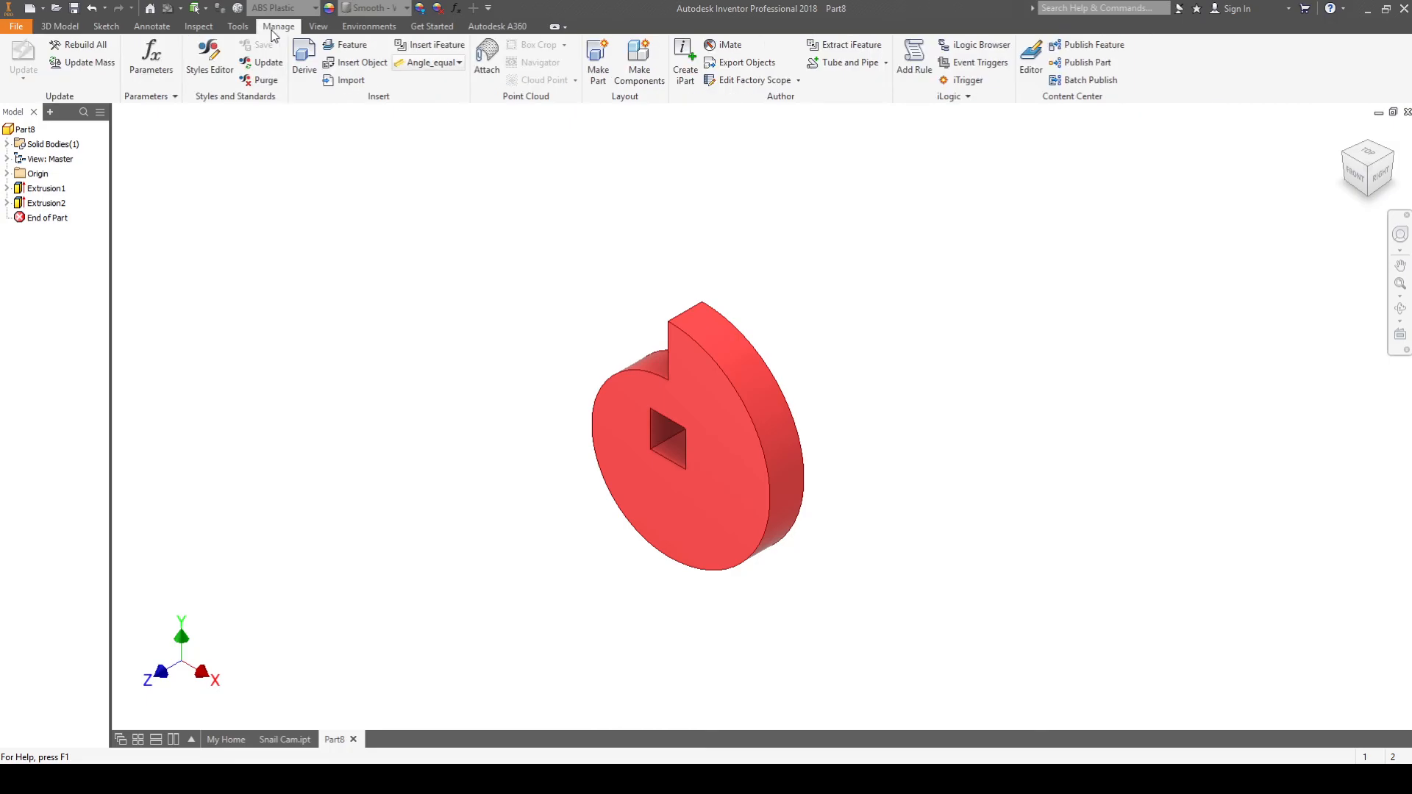
click(153, 60)
drag(520, 189, 401, 119)
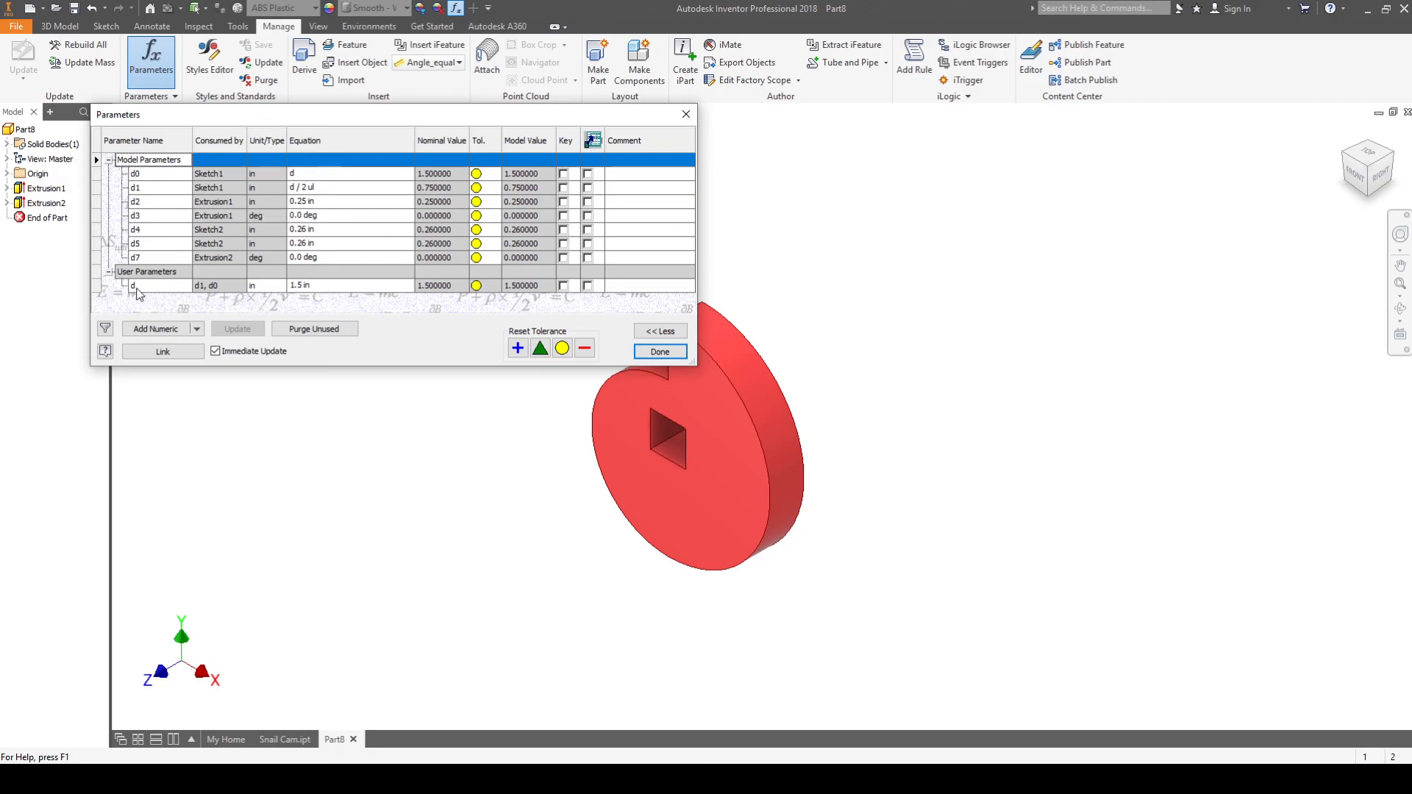
click(324, 286)
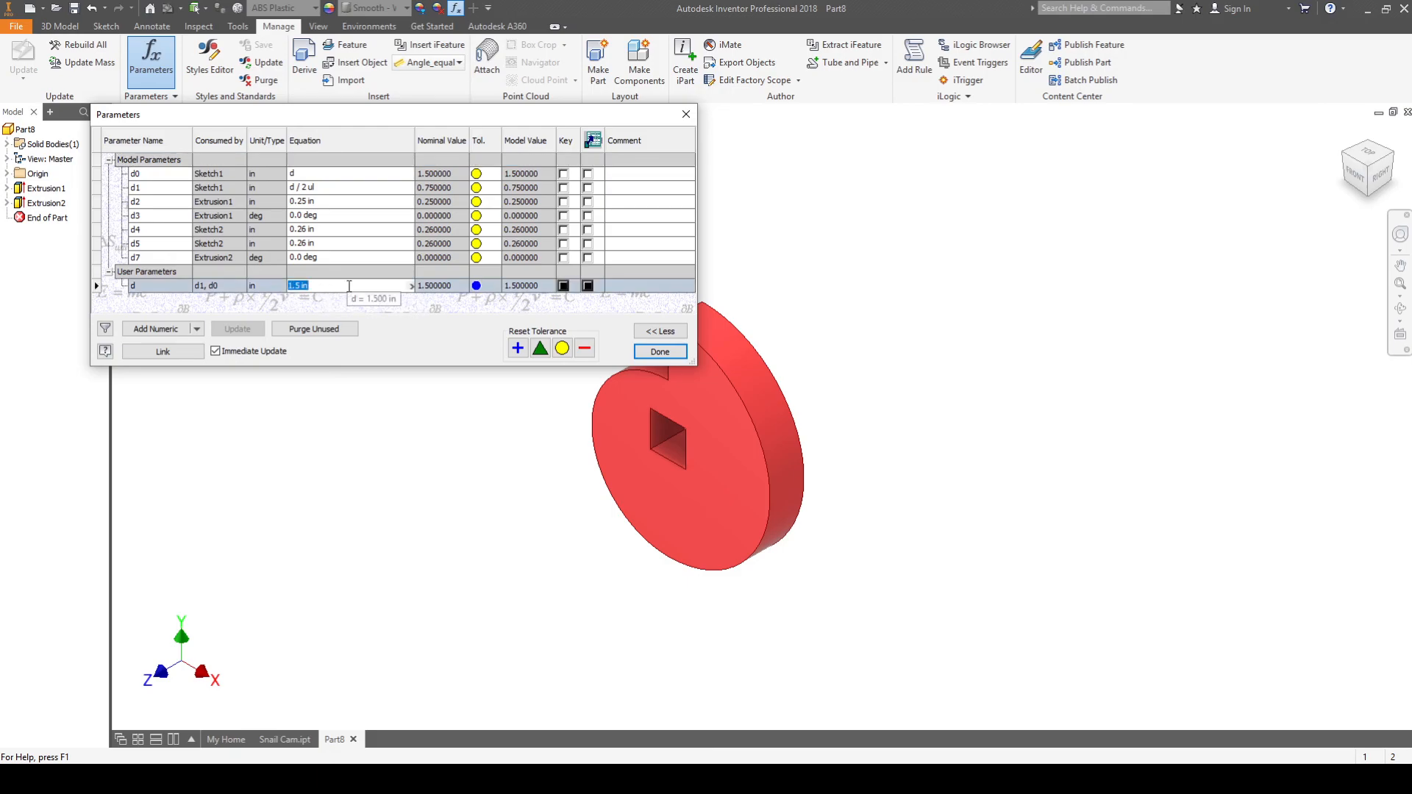
drag(491, 120, 435, 104)
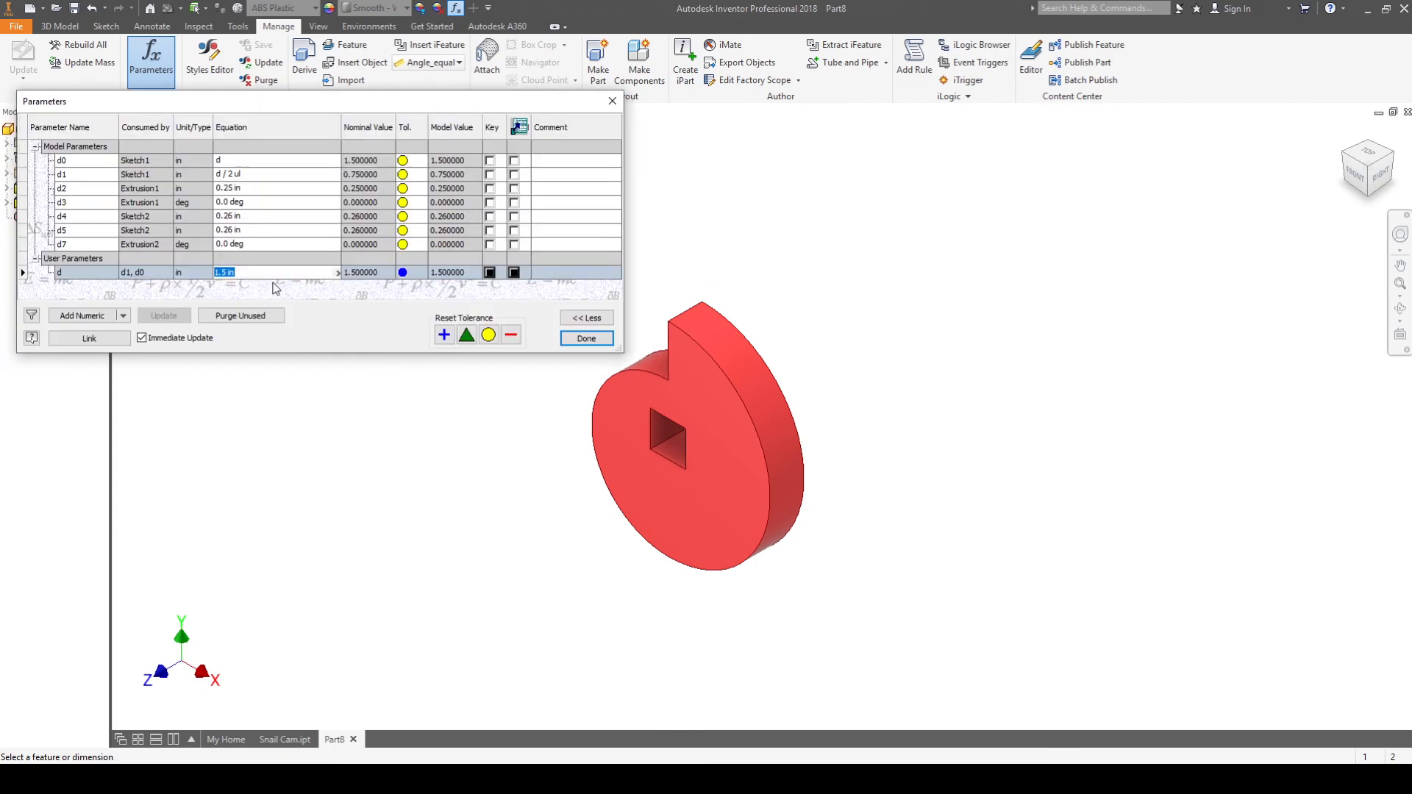
text(2)
key(Return)
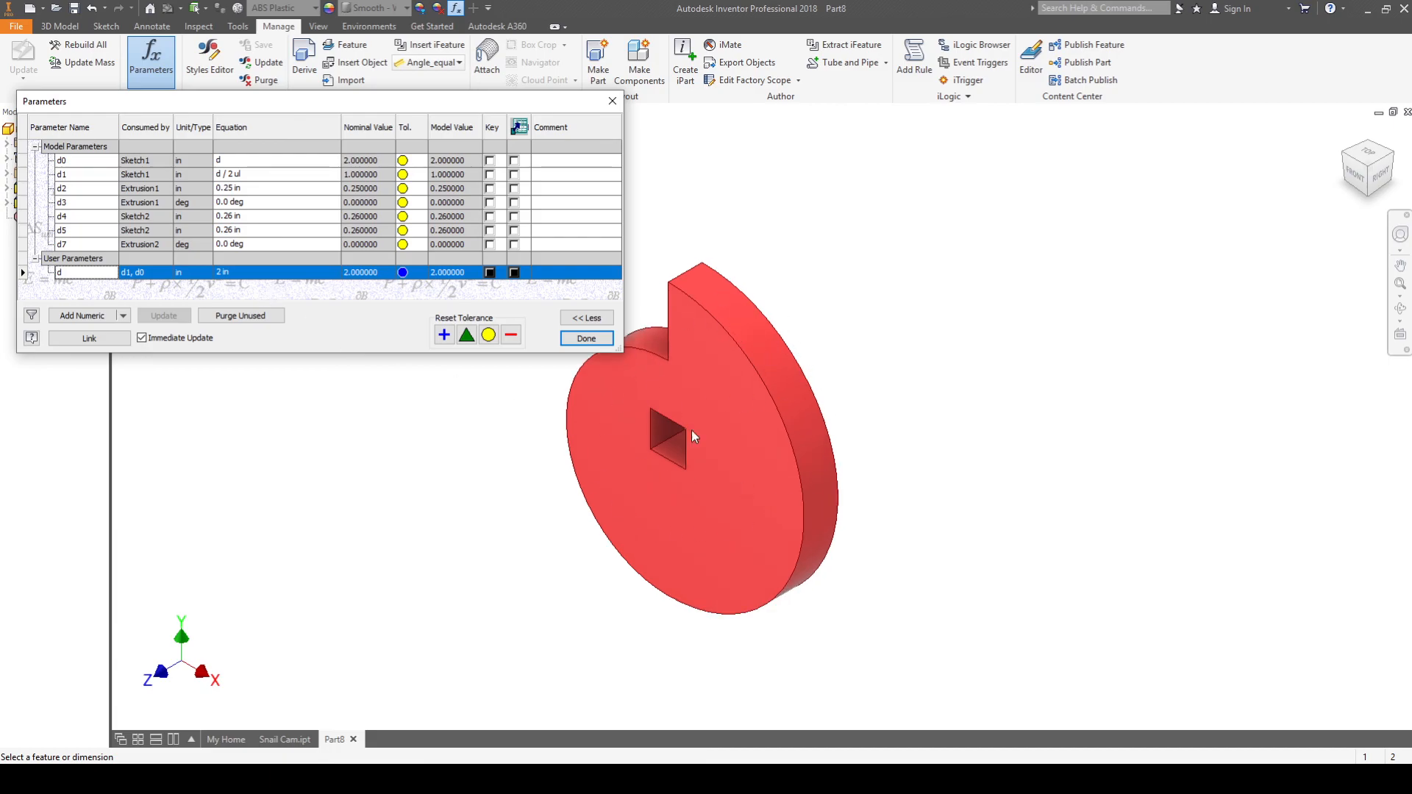
Set the user parameter d back to 1.5 in and close the parameters table
click(245, 272)
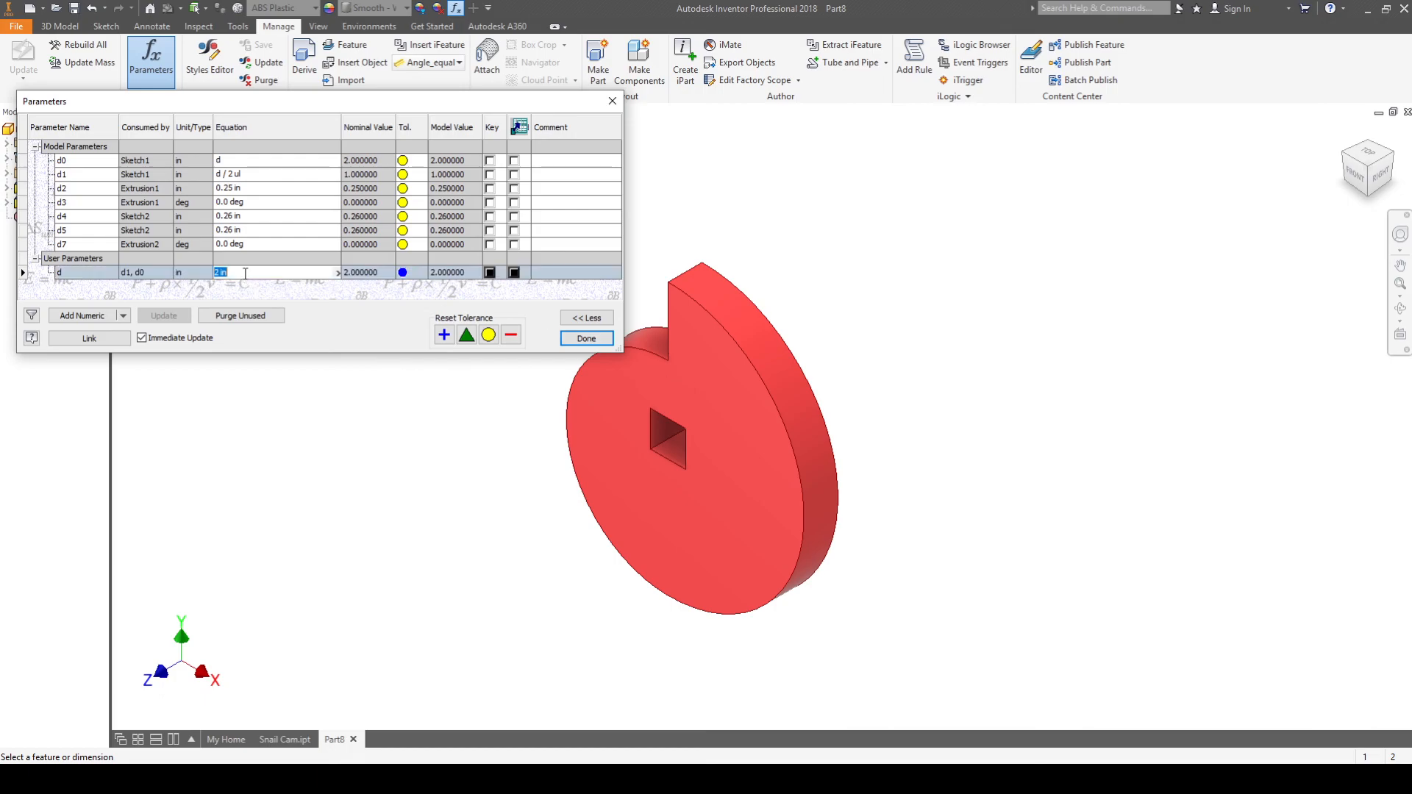
text(1.5)
key(Return)
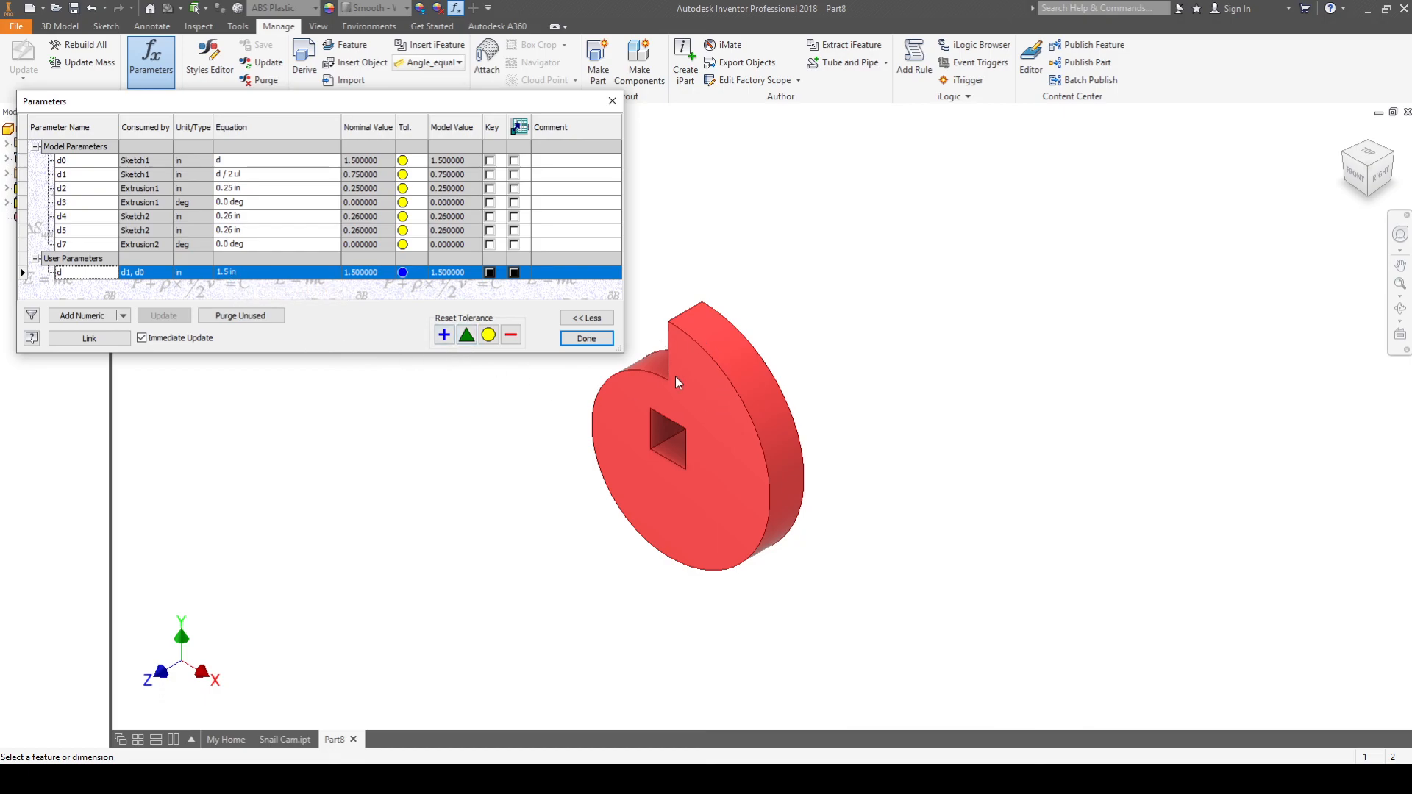
drag(223, 104, 229, 125)
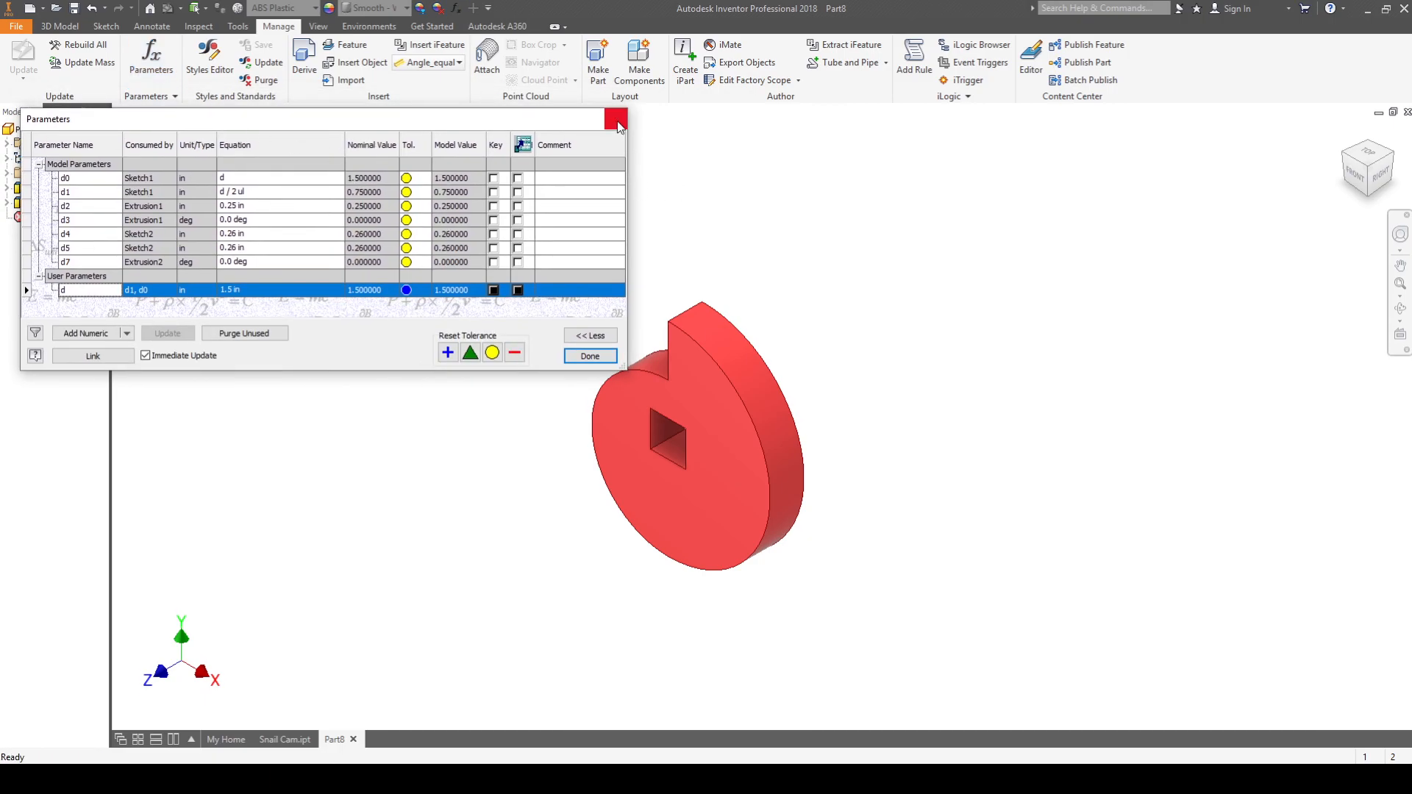
click(618, 124)
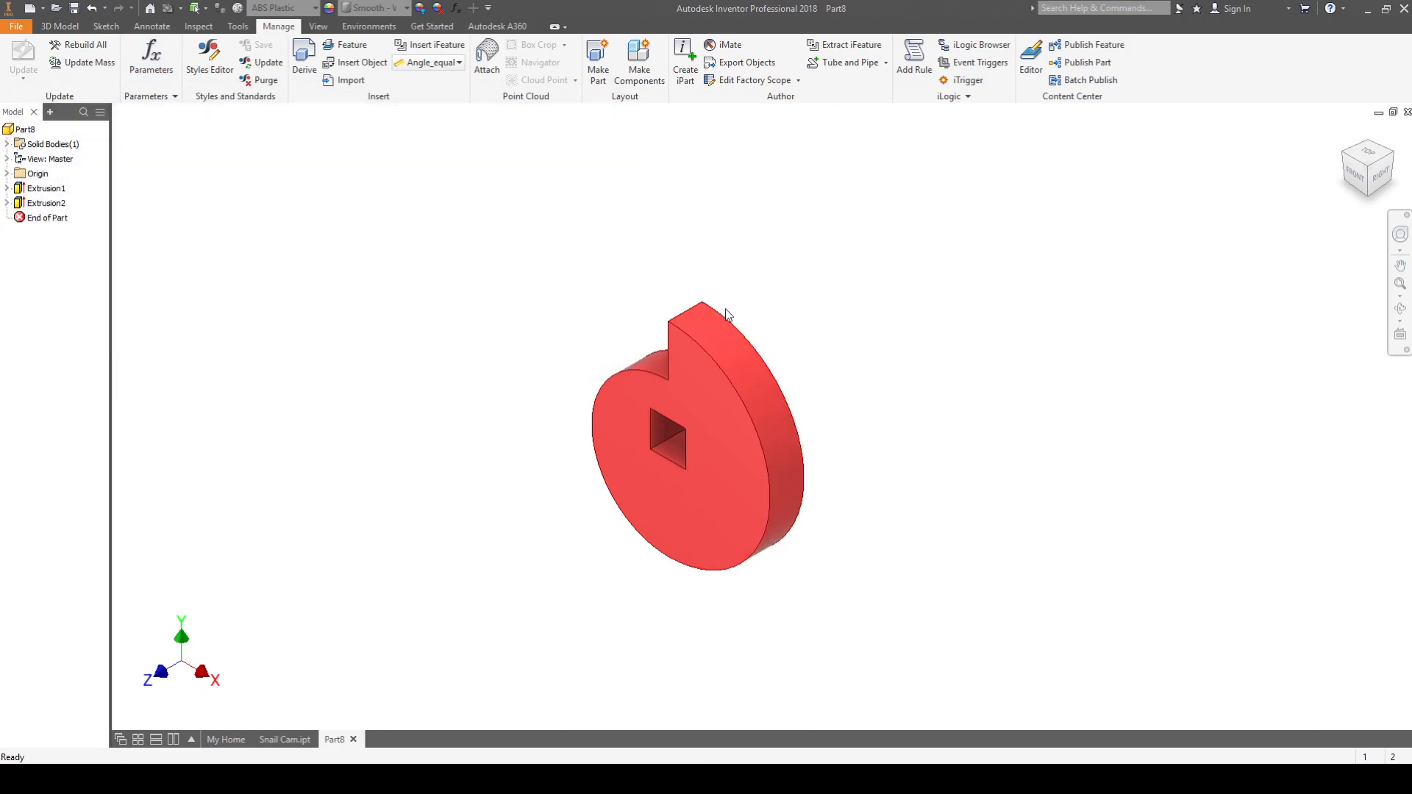